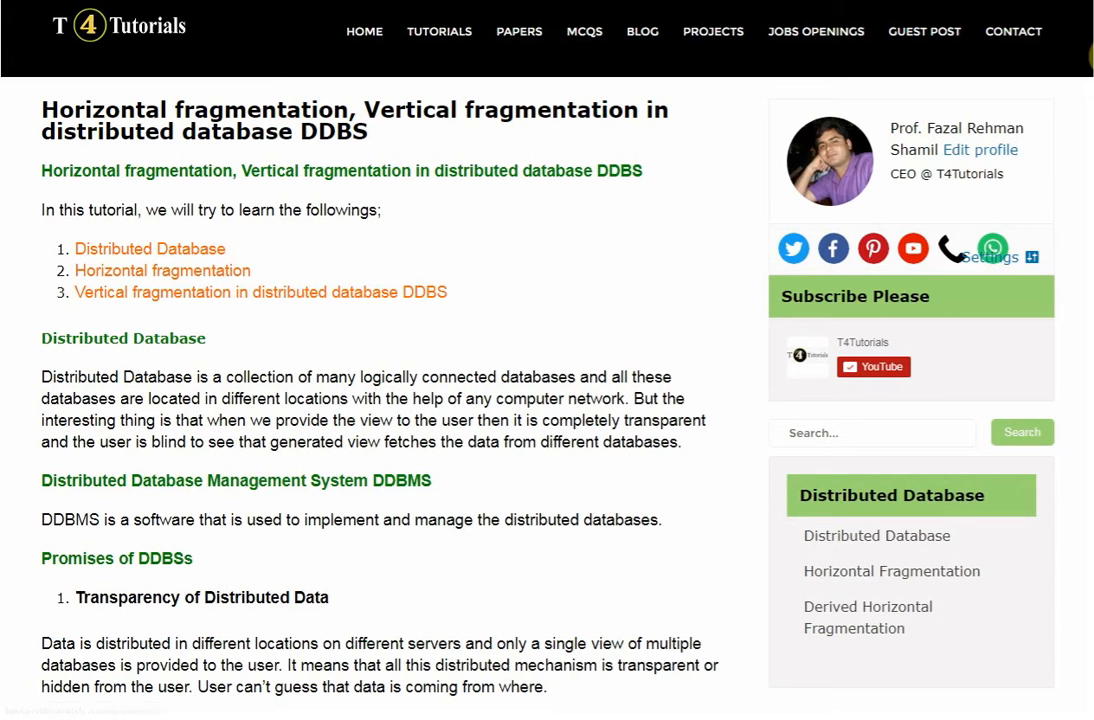
- Read through the published tutorial on horizontal and vertical fragmentation, including its fragmentation definitions and example tables
drag(1093, 52, 1093, 110)
scroll(1057, 117, up, 1)
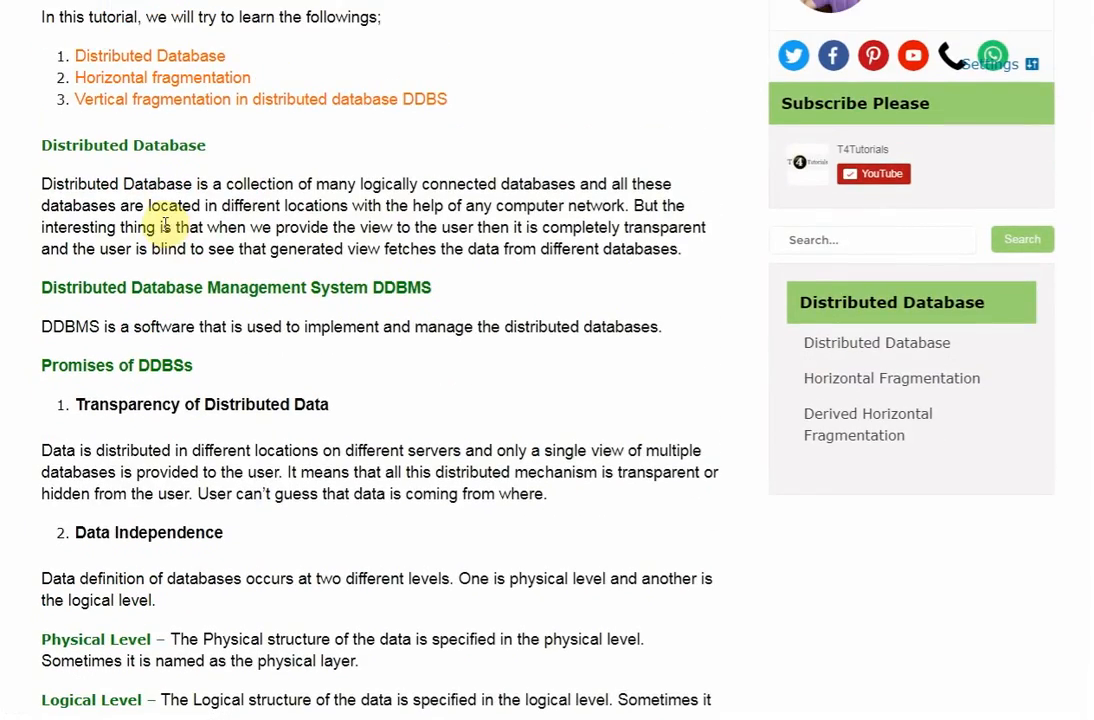
scroll(215, 305, down, 6)
scroll(212, 298, down, 6)
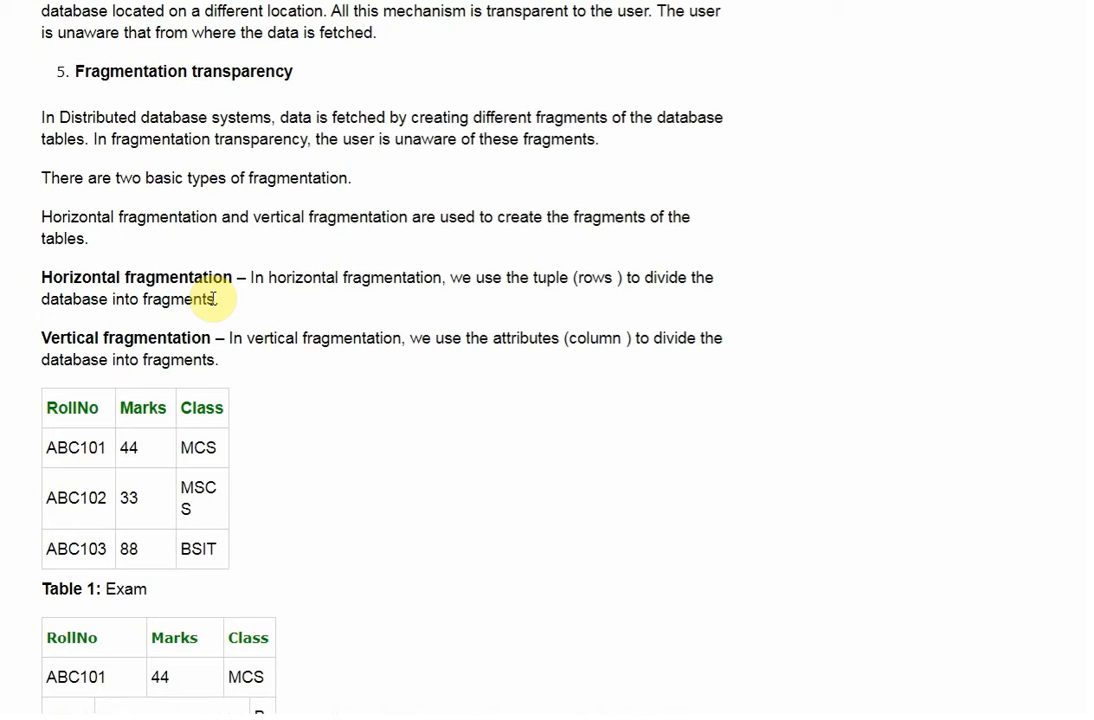
scroll(213, 300, down, 15)
scroll(218, 340, up, 20)
scroll(215, 338, up, 2)
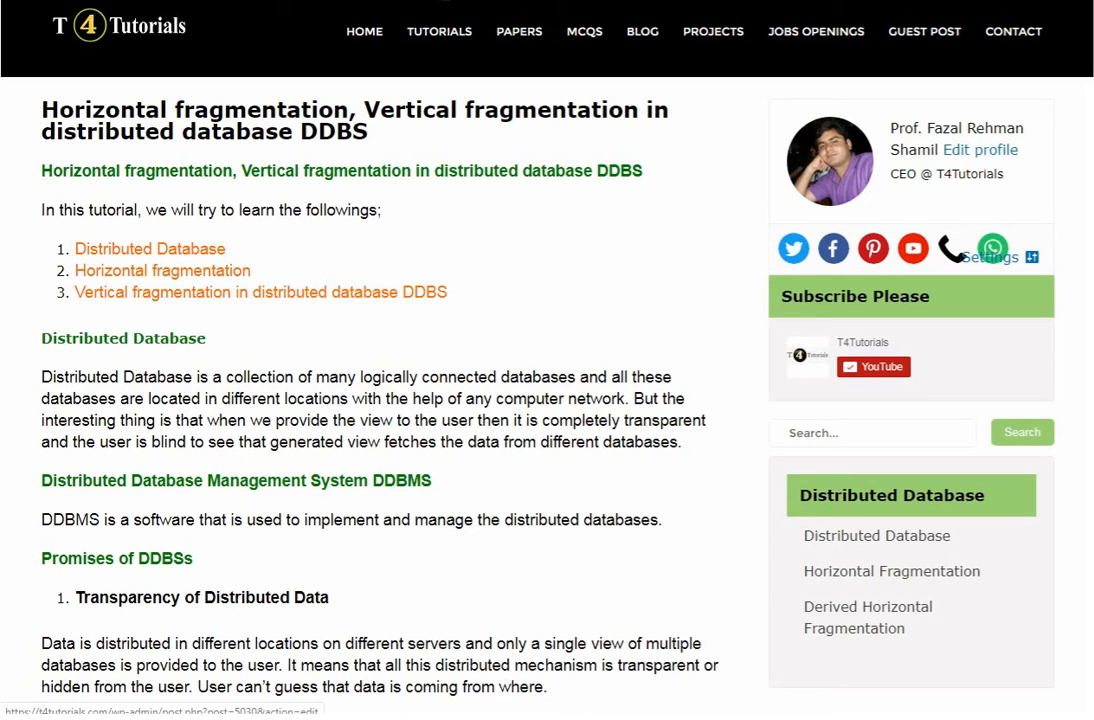
- Open the fragmentation tutorial page for editing and bring its Link Whisper suggested links into view
click(445, 1)
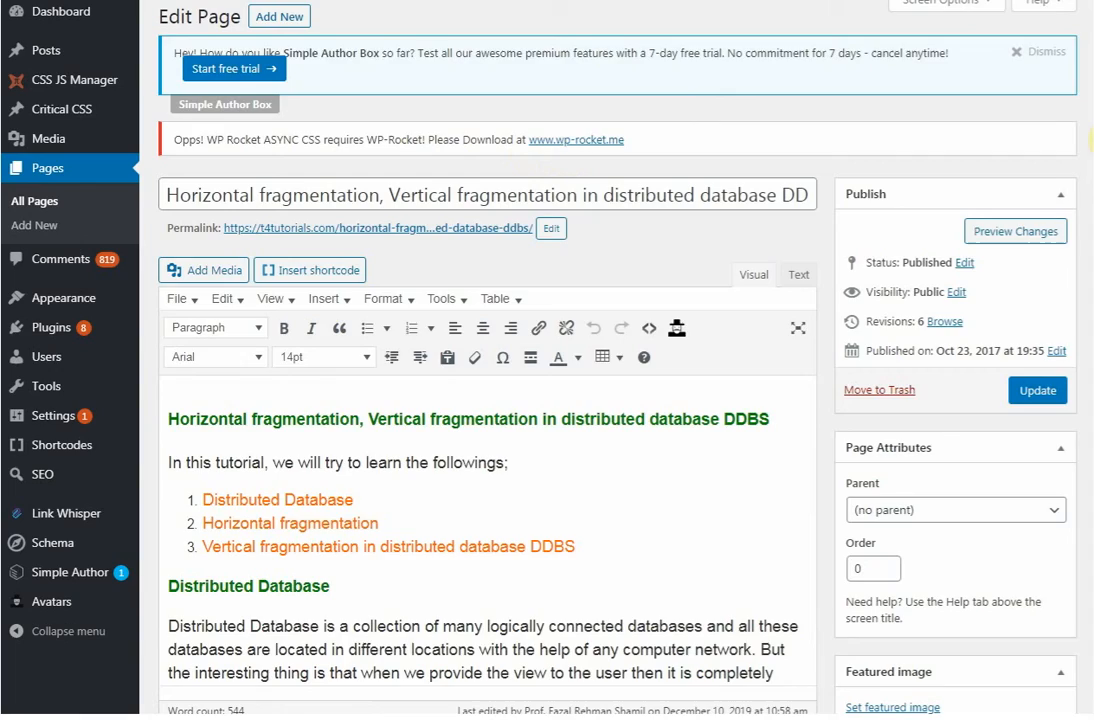
drag(1092, 32, 1092, 665)
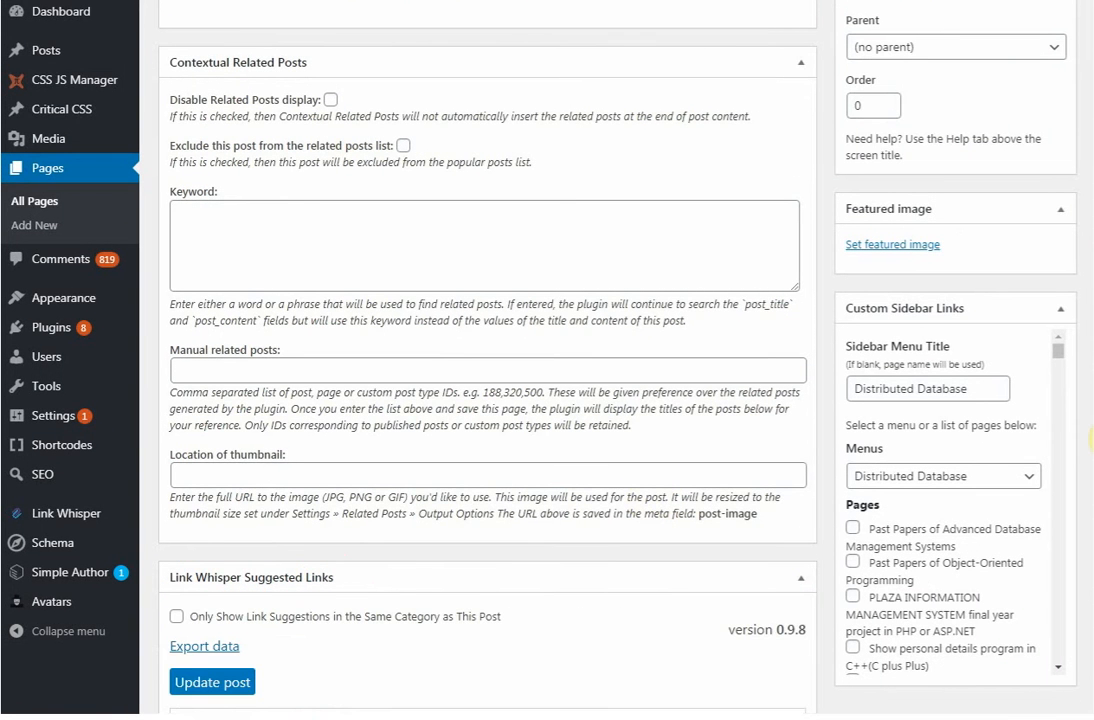
drag(1093, 480, 1093, 526)
scroll(1092, 505, up, 3)
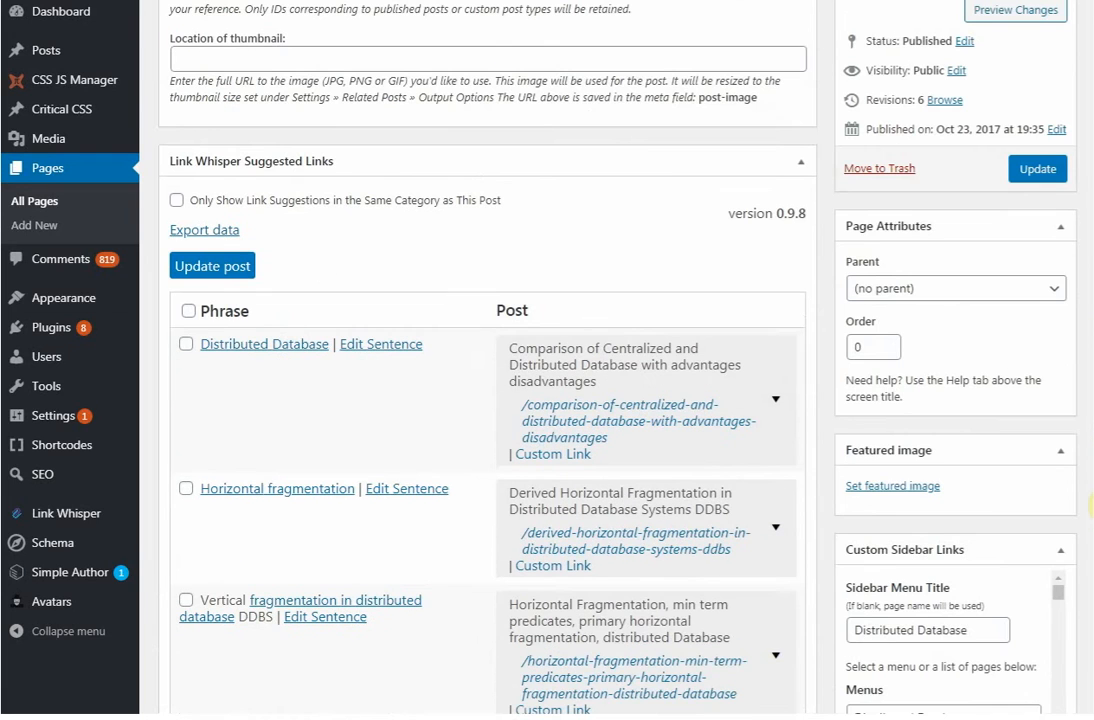
mouse_move(1091, 503)
mouse_down()
mouse_move(1091, 668)
mouse_move(1091, 488)
mouse_move(1090, 515)
mouse_up()
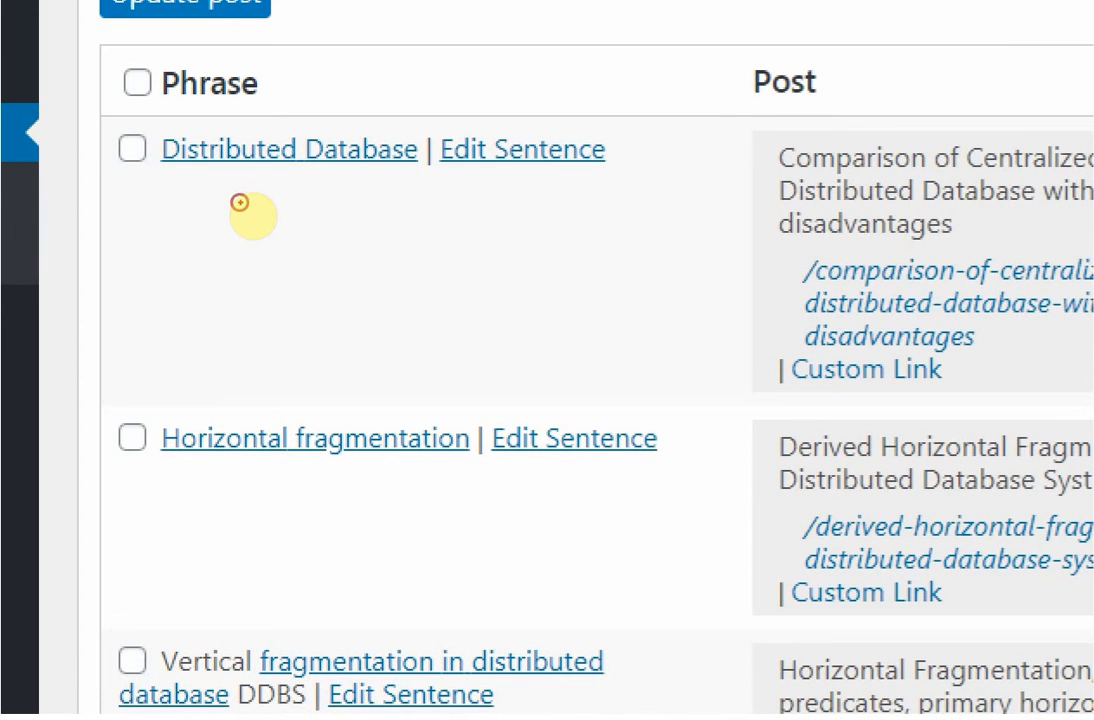
mouse_move(163, 117)
mouse_down()
mouse_move(164, 159)
mouse_move(344, 124)
mouse_move(502, 141)
mouse_move(428, 206)
mouse_move(150, 160)
mouse_move(163, 118)
mouse_up()
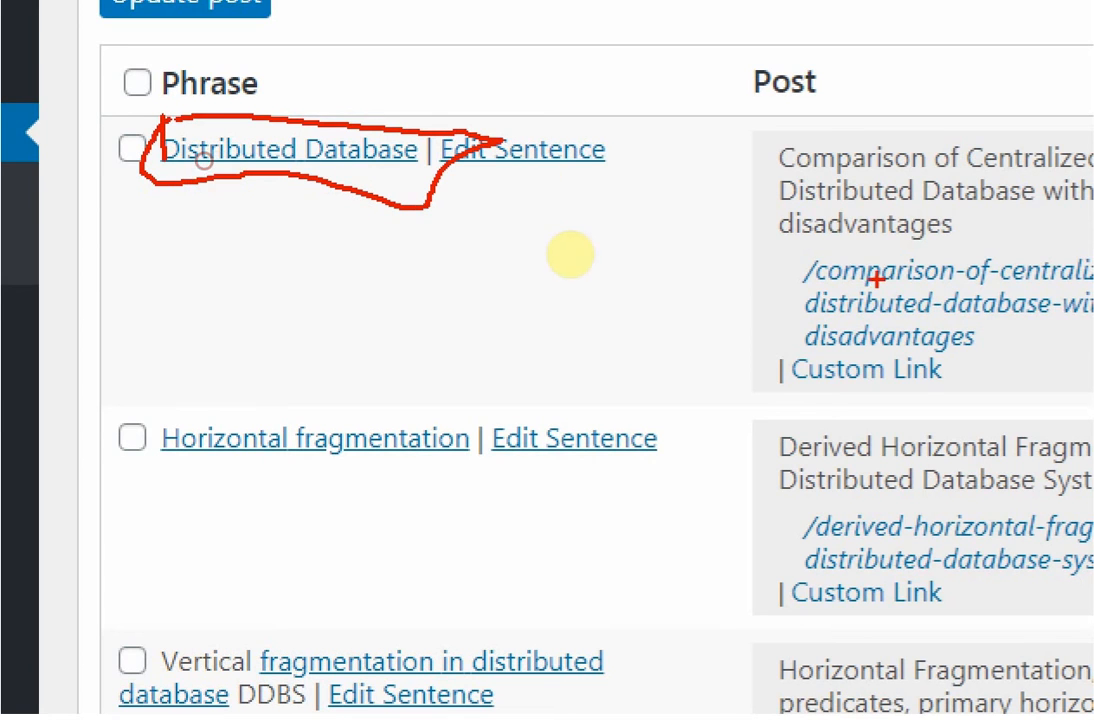
mouse_move(798, 254)
mouse_down()
mouse_move(805, 274)
mouse_move(898, 180)
mouse_up()
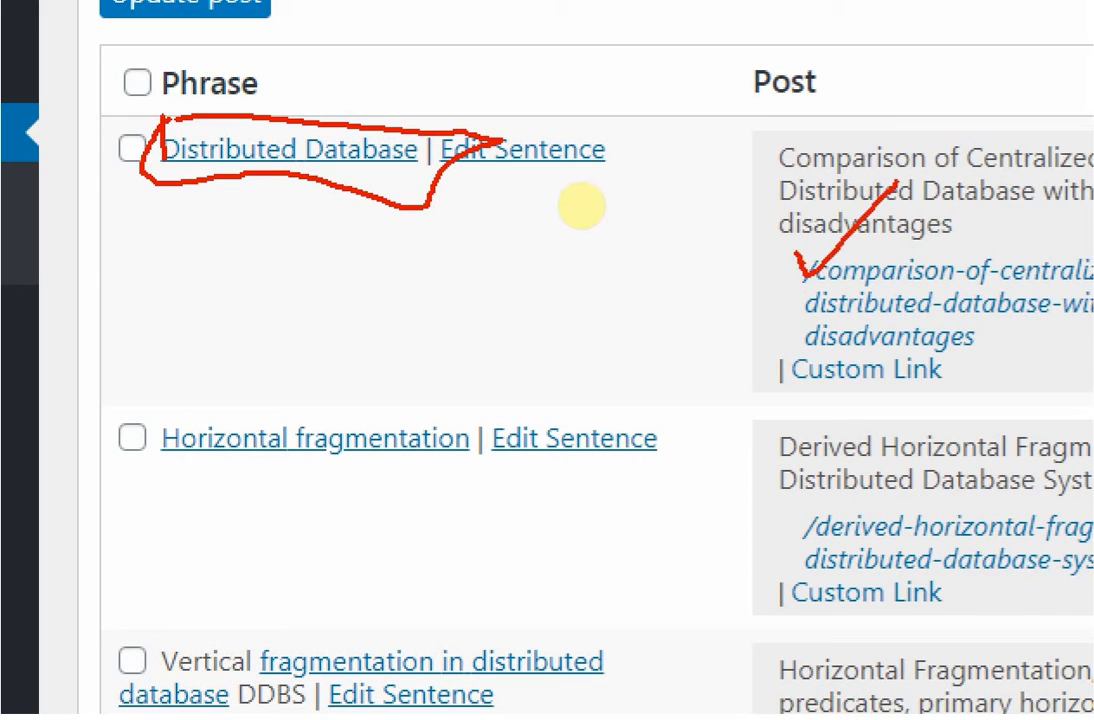
mouse_move(820, 217)
mouse_down()
mouse_move(470, 60)
mouse_move(425, 82)
mouse_move(436, 96)
mouse_move(513, 103)
mouse_up()
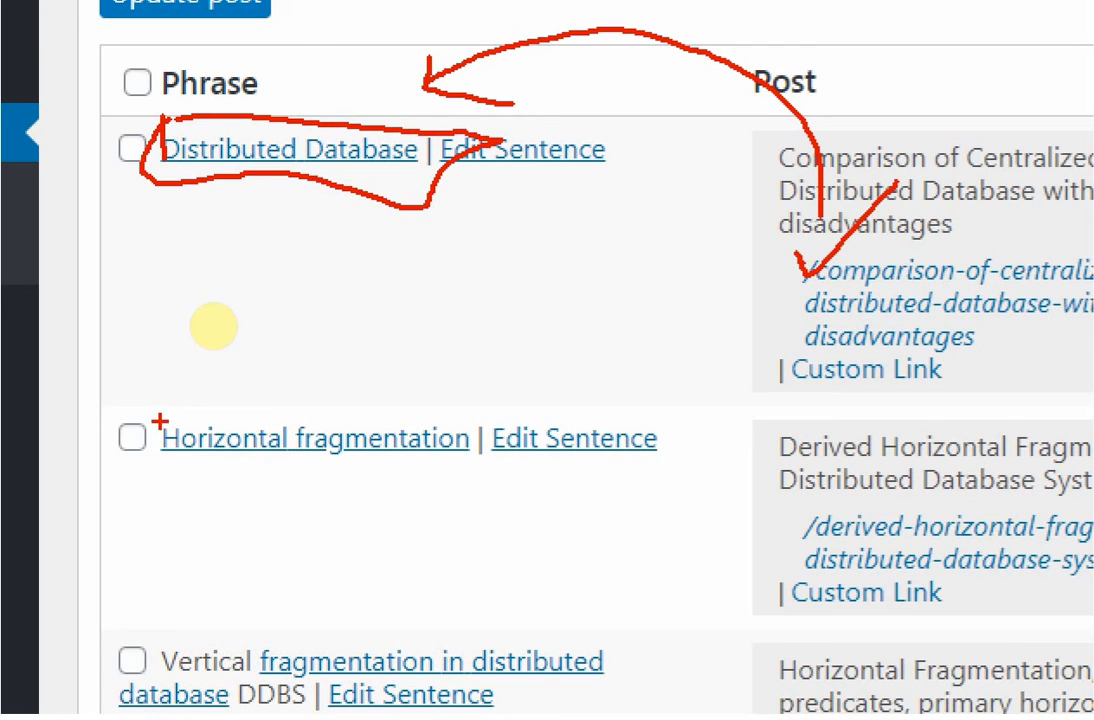
mouse_move(148, 478)
mouse_down()
mouse_move(152, 420)
mouse_move(410, 416)
mouse_move(472, 460)
mouse_move(360, 478)
mouse_move(120, 478)
mouse_up()
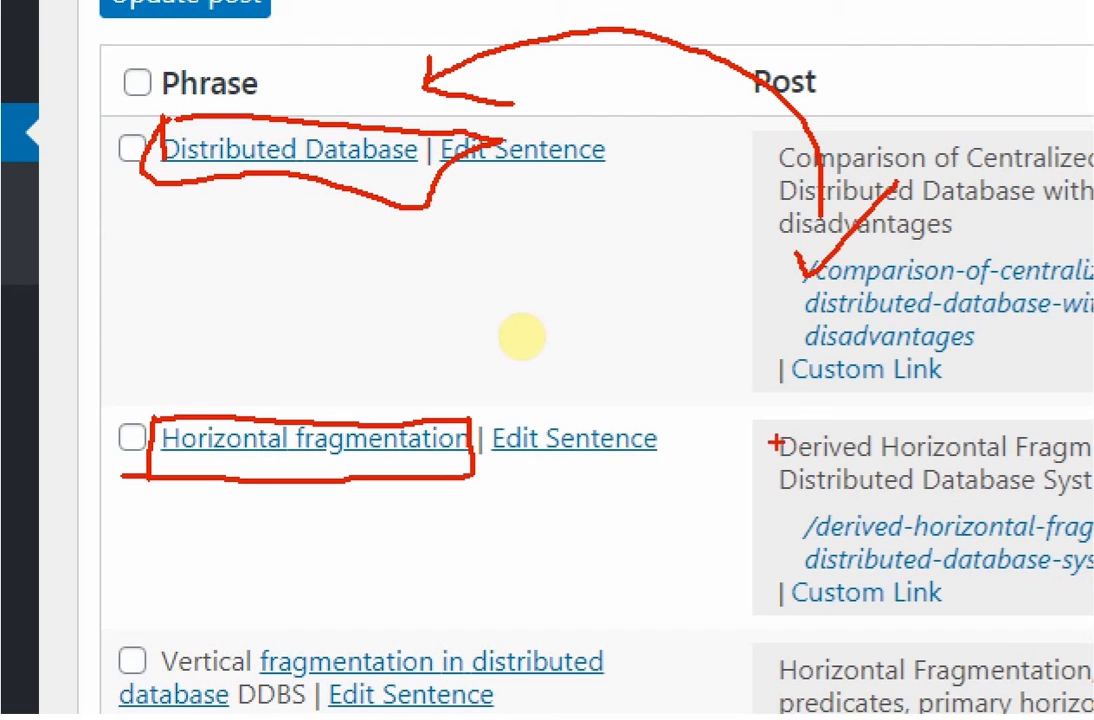
drag(786, 491, 918, 495)
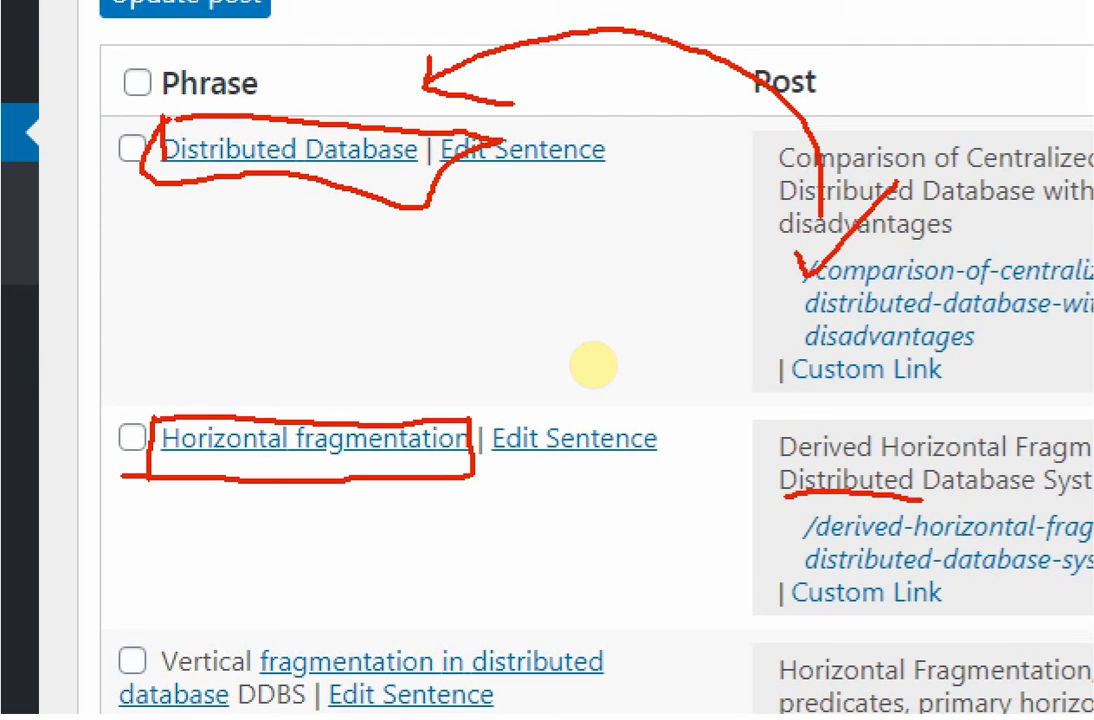
mouse_move(795, 432)
mouse_down()
mouse_move(860, 416)
mouse_move(887, 392)
mouse_move(731, 349)
mouse_up()
mouse_move(523, 310)
mouse_down()
mouse_move(420, 321)
mouse_move(333, 393)
mouse_move(394, 392)
mouse_up()
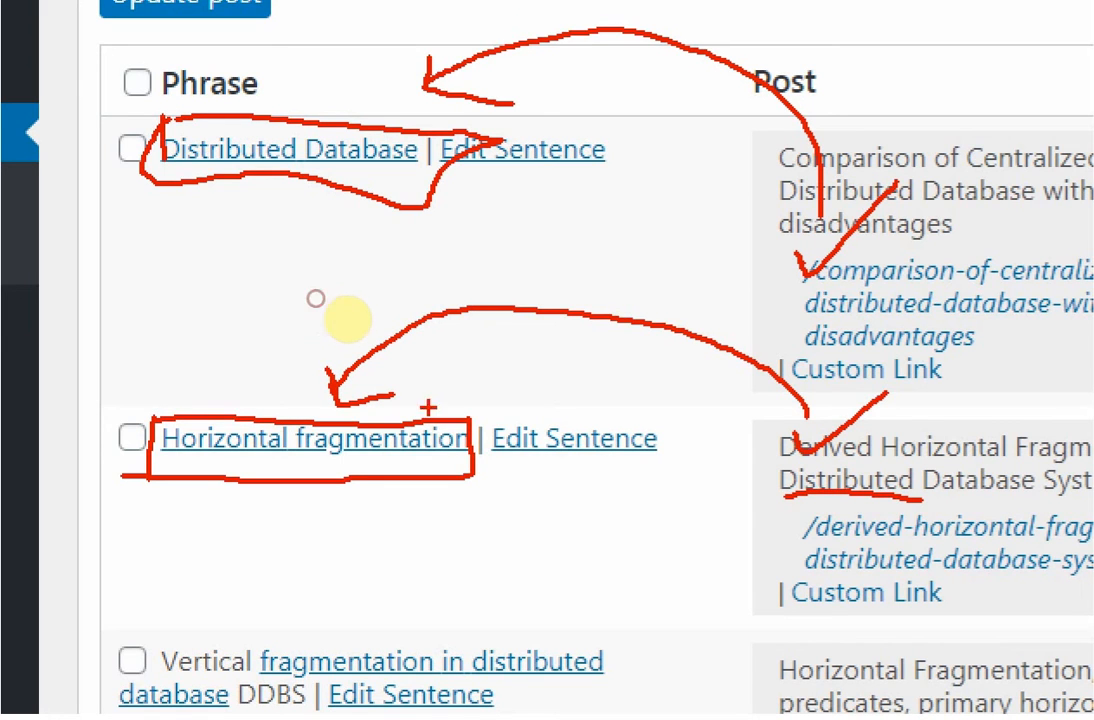
drag(110, 140, 145, 130)
drag(108, 427, 150, 421)
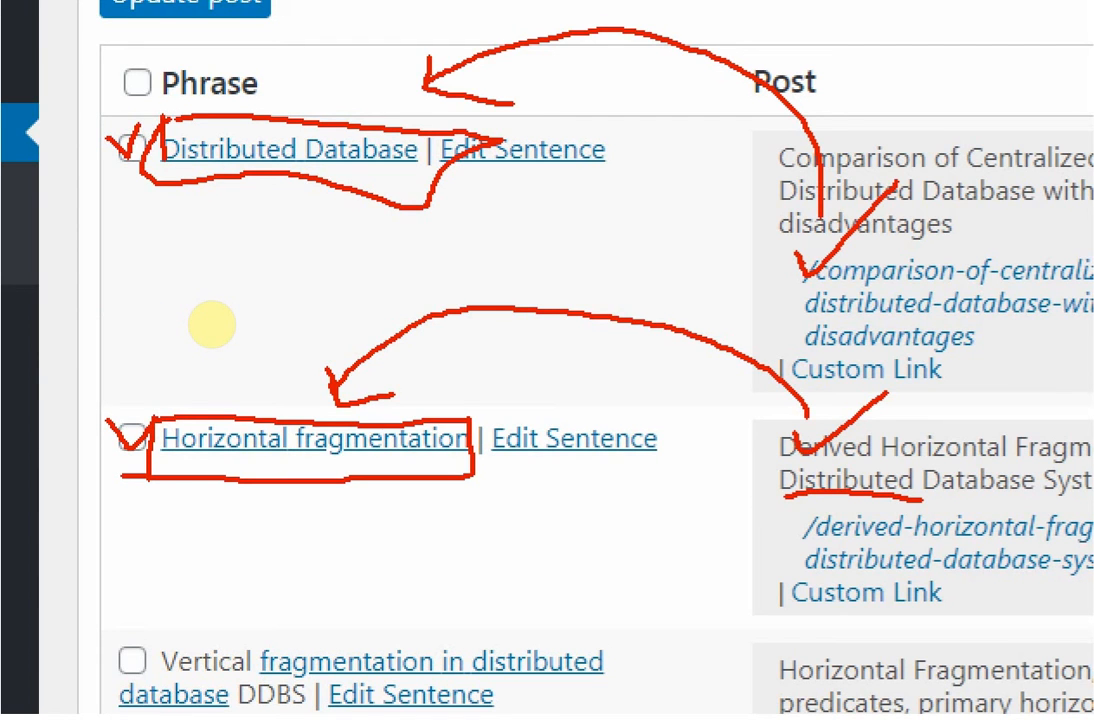
drag(154, 418, 218, 386)
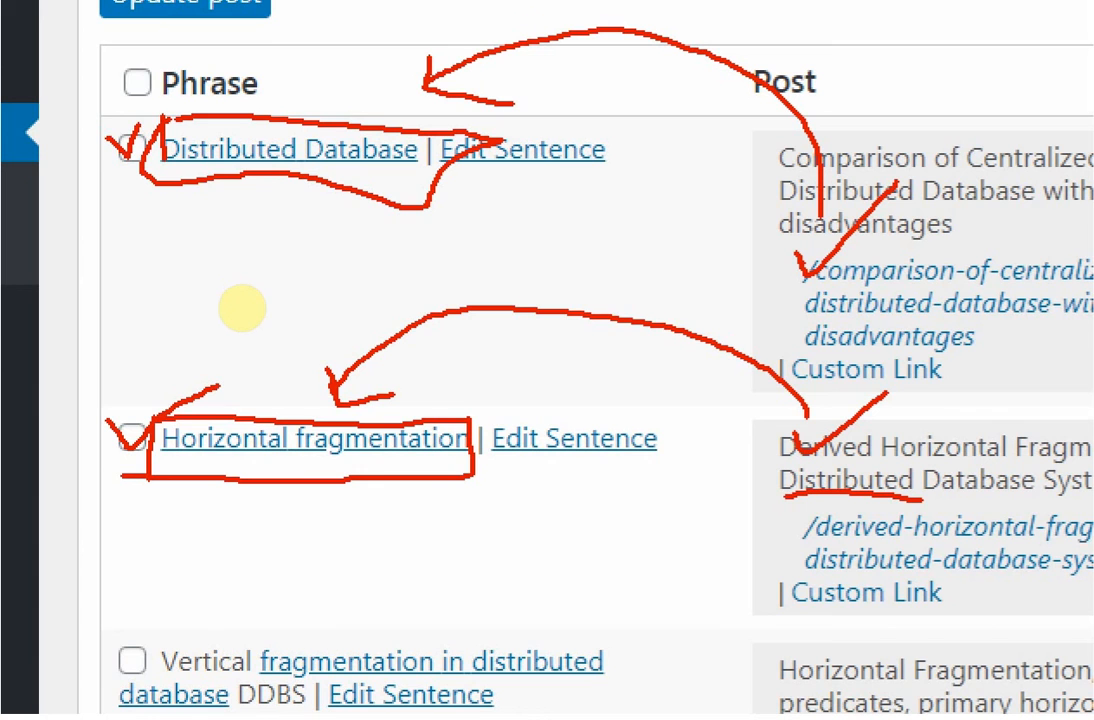
key(Escape)
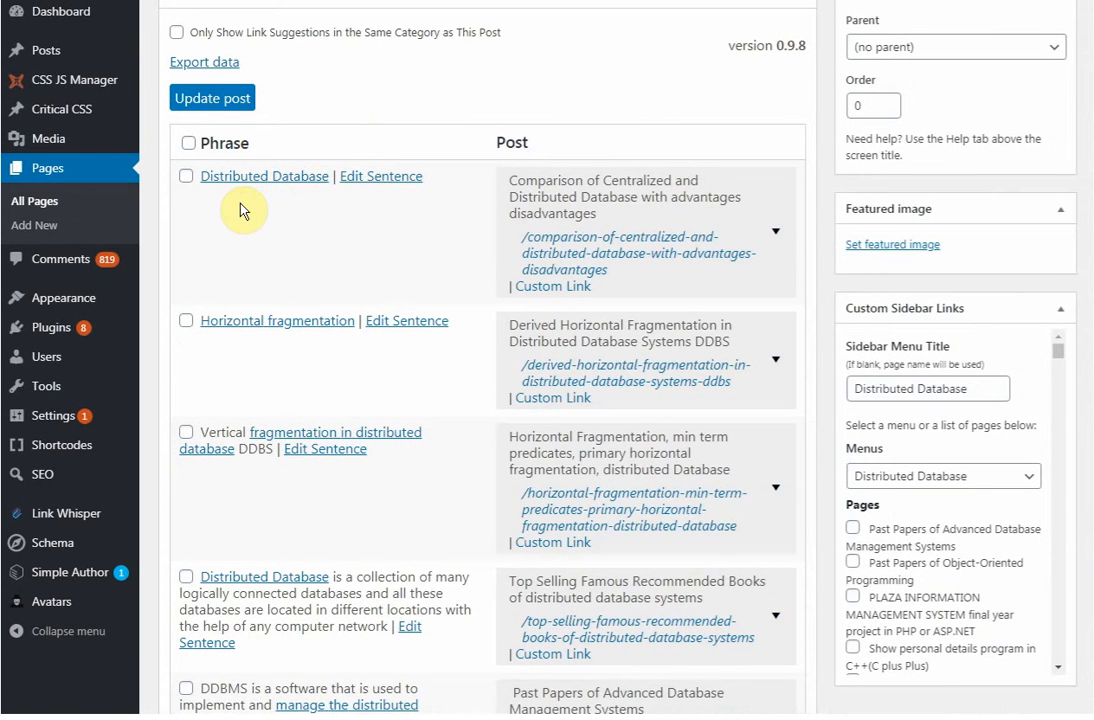
- Select the link suggestions for the standalone phrases "Distributed Database" and "Horizontal fragmentation"
click(186, 180)
click(186, 321)
scroll(1088, 420, down, 3)
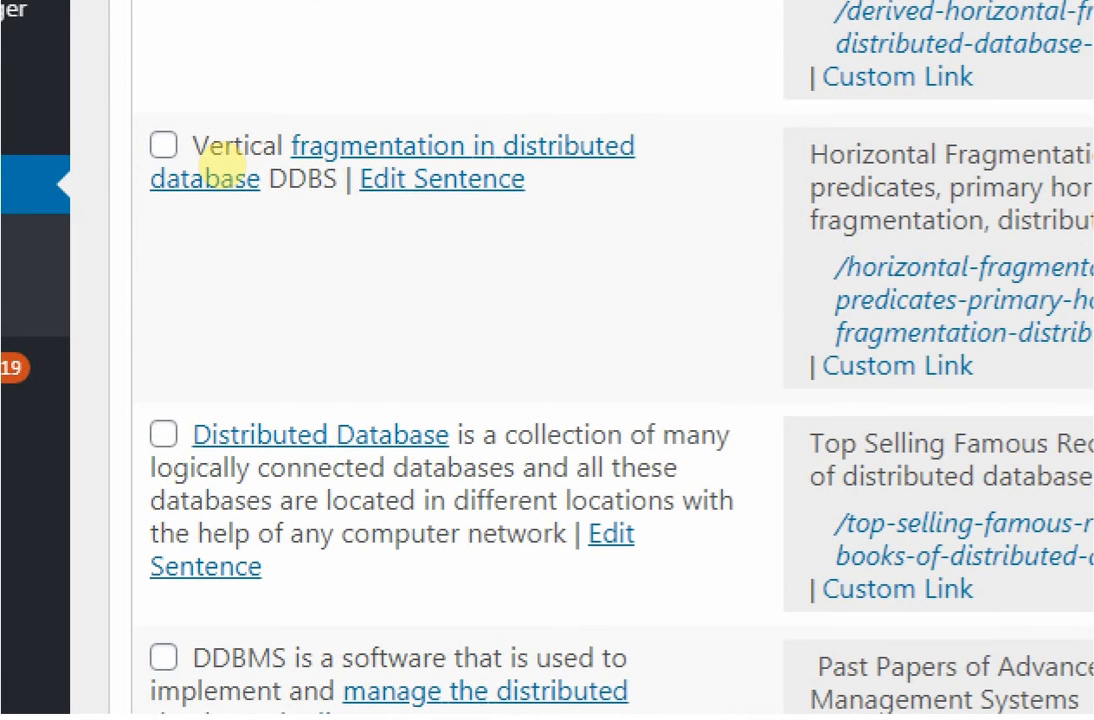
click(210, 154)
mouse_move(192, 120)
mouse_down()
mouse_move(185, 135)
mouse_move(198, 156)
mouse_move(171, 166)
mouse_move(230, 203)
mouse_move(410, 185)
mouse_move(420, 146)
mouse_move(208, 142)
mouse_up()
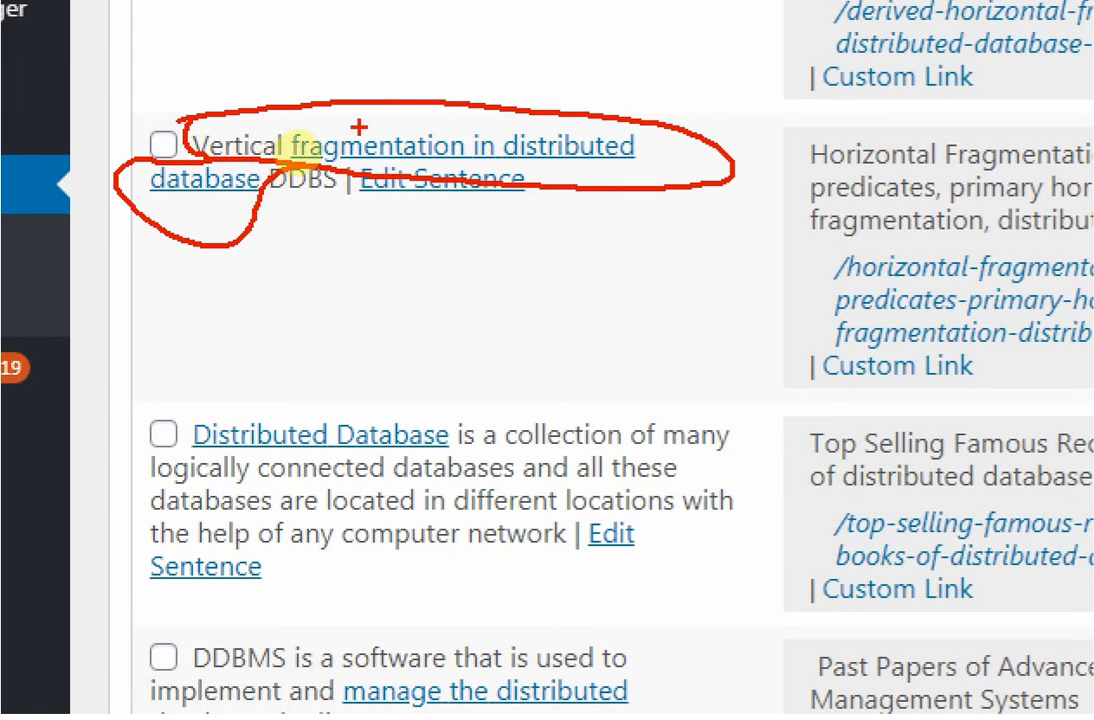
drag(359, 127, 442, 88)
mouse_move(478, 128)
mouse_down()
mouse_move(545, 95)
mouse_move(655, 75)
mouse_up()
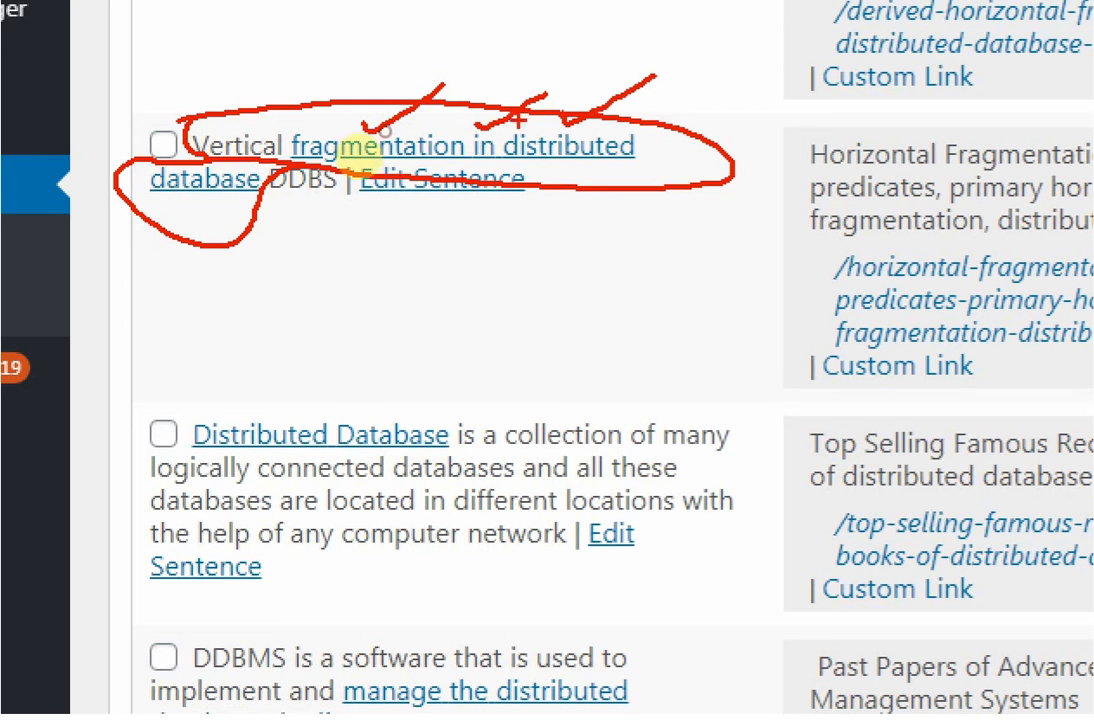
mouse_move(133, 178)
mouse_down()
mouse_move(150, 205)
mouse_move(218, 181)
mouse_up()
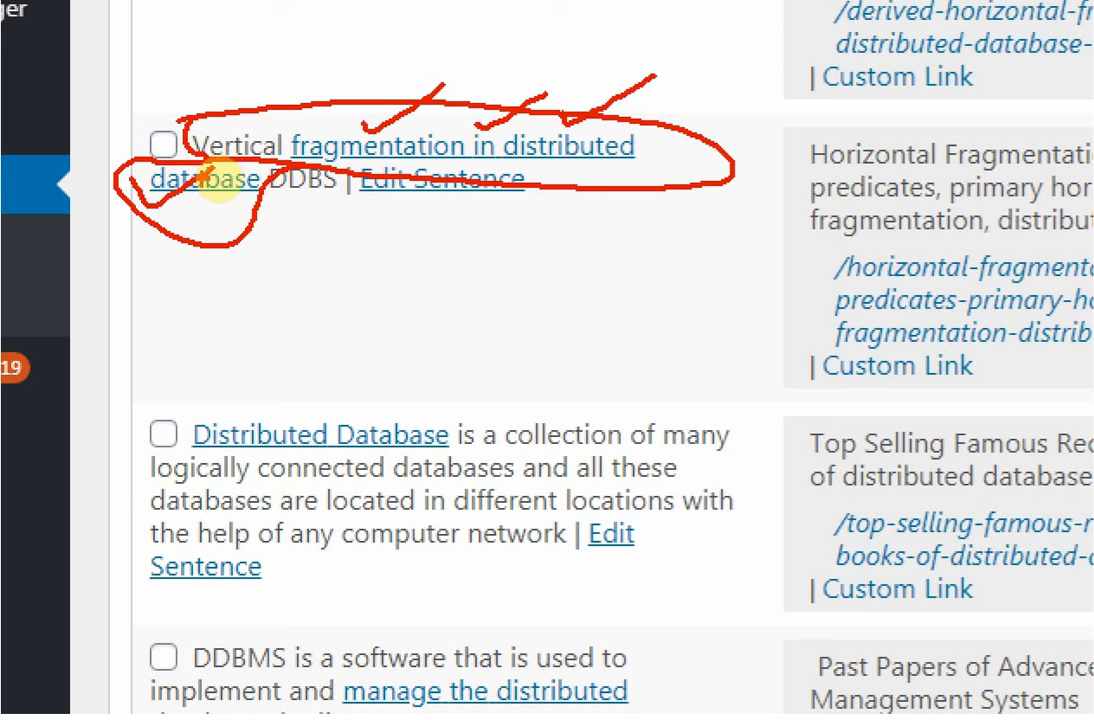
drag(192, 149, 285, 149)
mouse_move(824, 176)
mouse_down()
mouse_move(880, 197)
mouse_move(950, 132)
mouse_up()
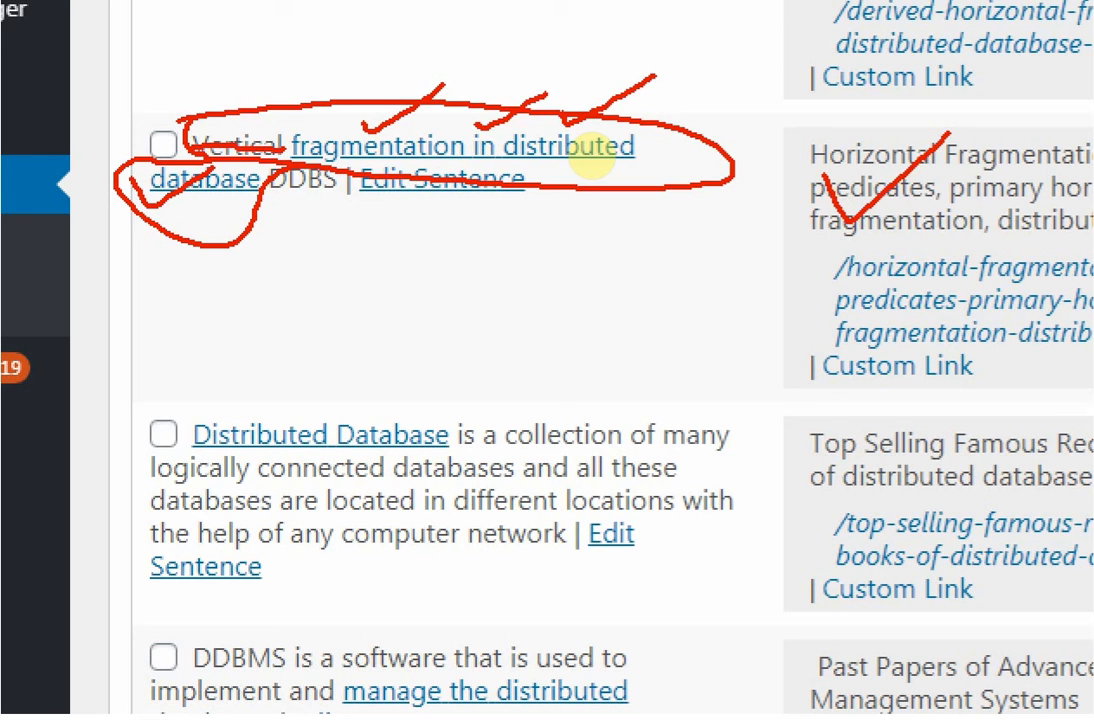
mouse_move(256, 125)
mouse_down()
mouse_move(194, 152)
mouse_move(612, 152)
mouse_up()
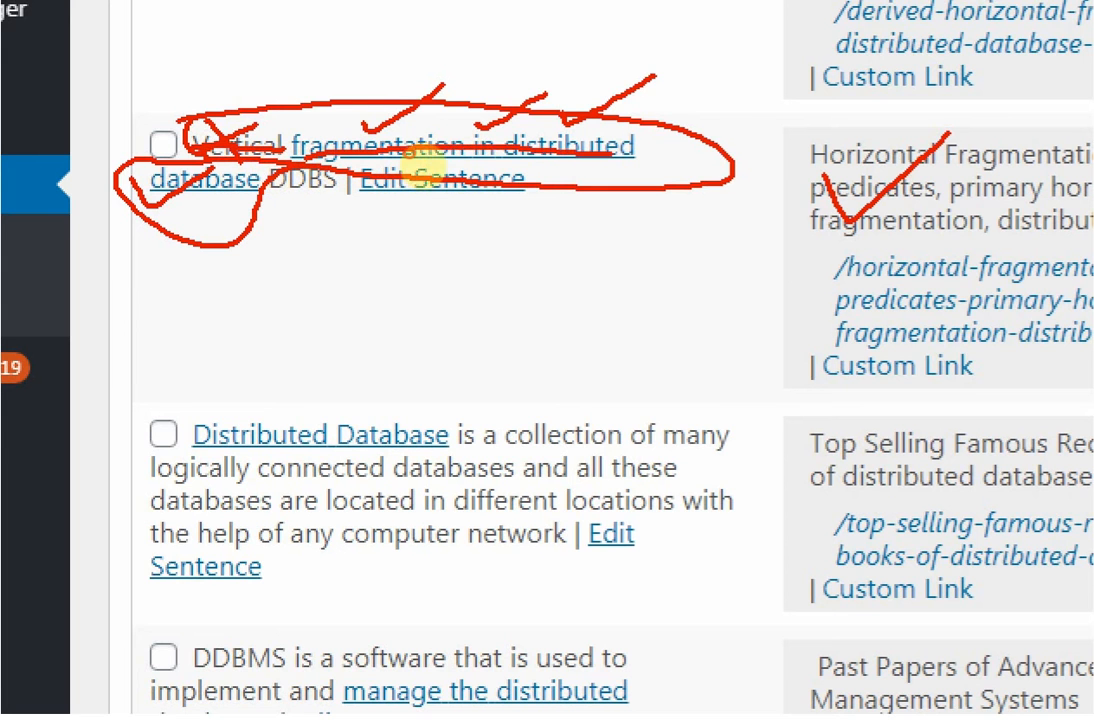
key(Escape)
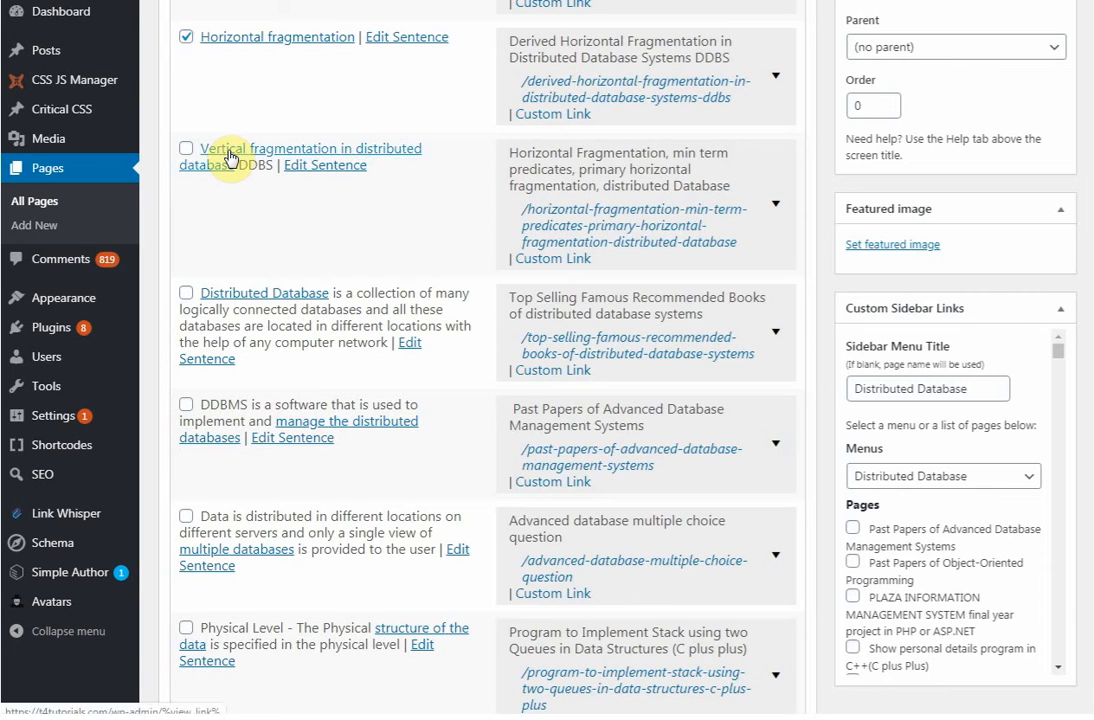
- Extend the suggested link's anchor text to the whole phrase "Vertical fragmentation in distributed database DDBS"
click(288, 156)
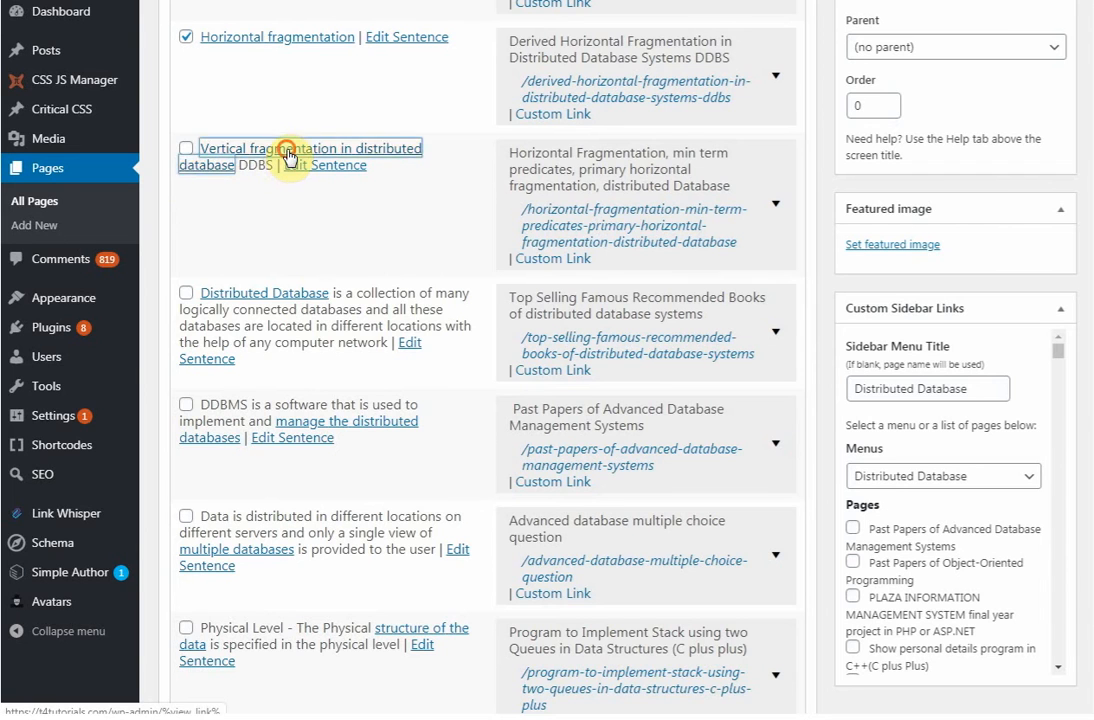
click(364, 151)
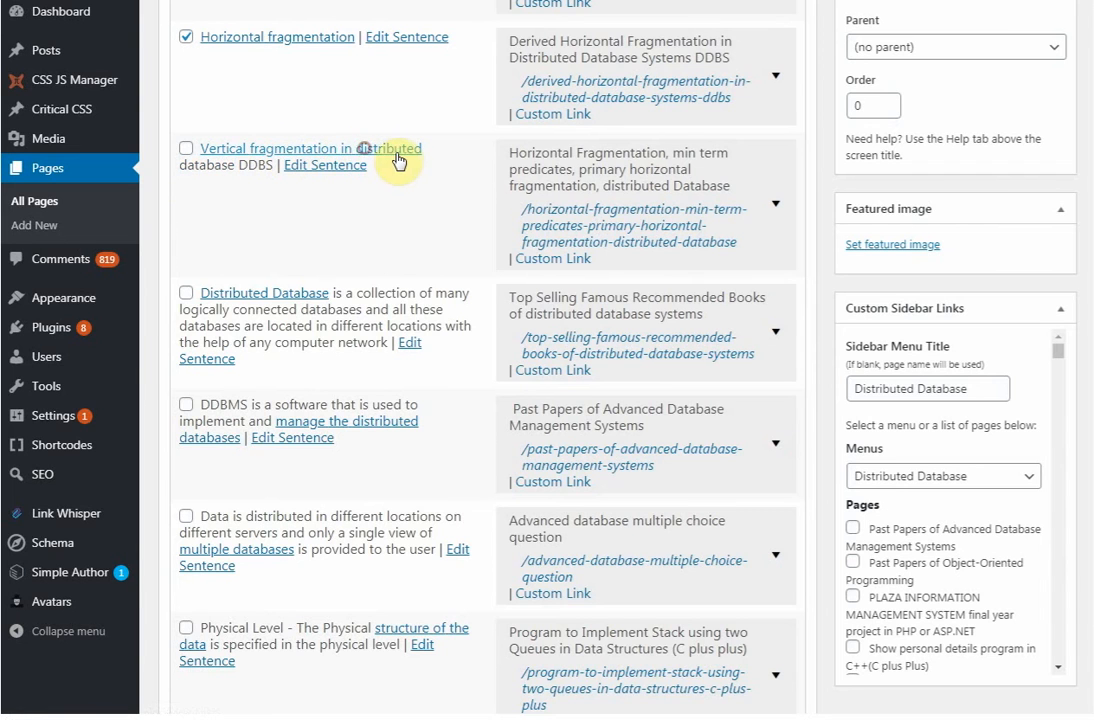
click(252, 166)
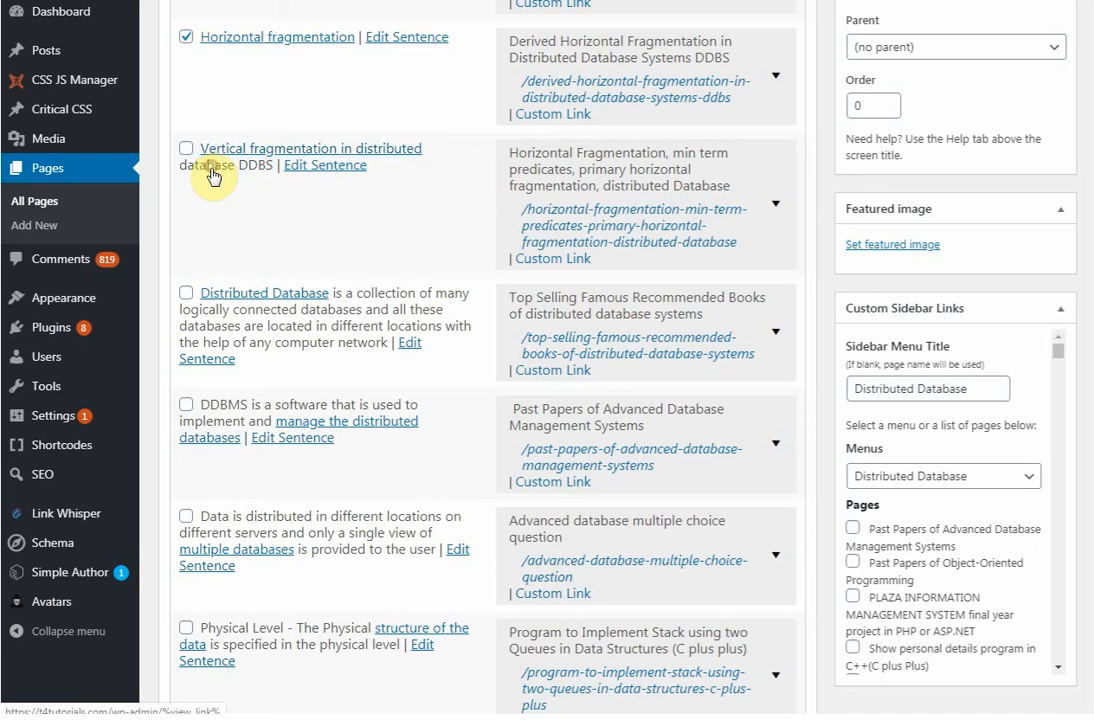
click(213, 170)
click(252, 166)
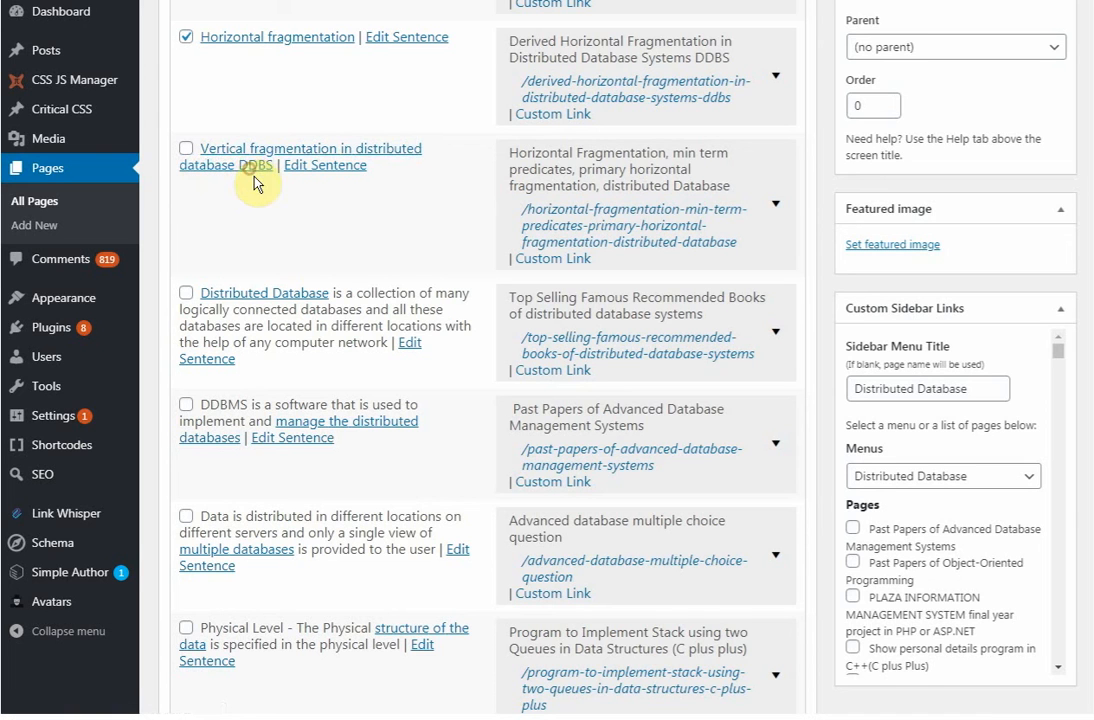
- Reduce the anchor text of the vertical fragmentation suggestion to only "DDBS" and select that suggestion for insertion
click(232, 150)
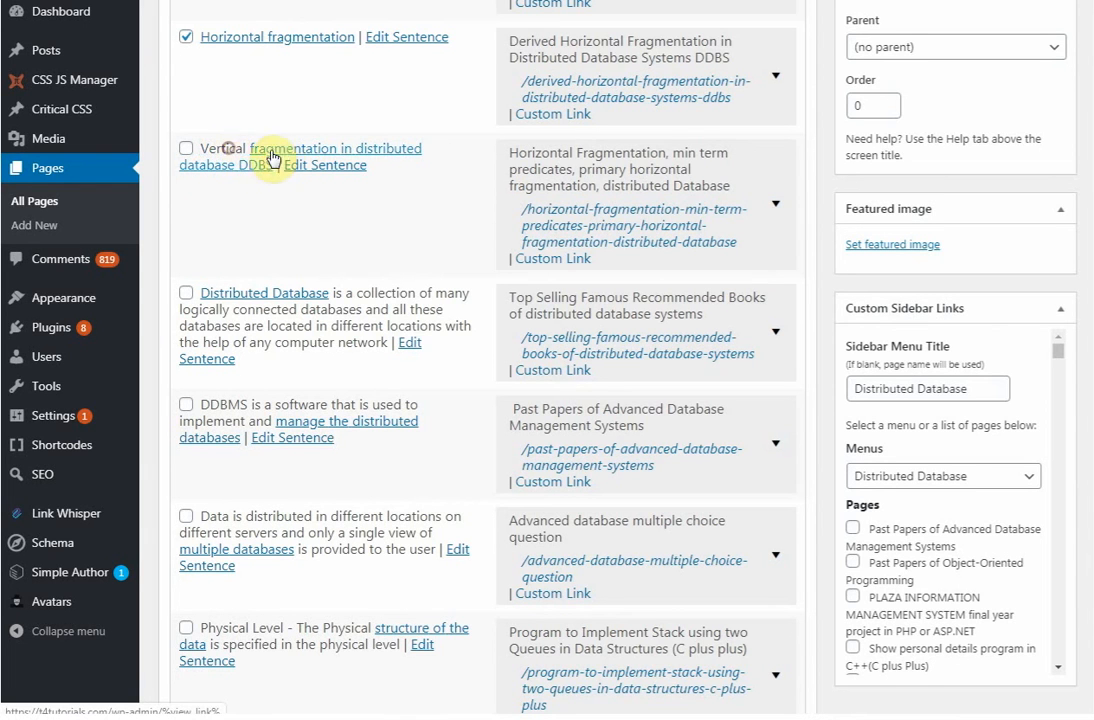
click(276, 149)
click(346, 149)
click(377, 148)
click(213, 166)
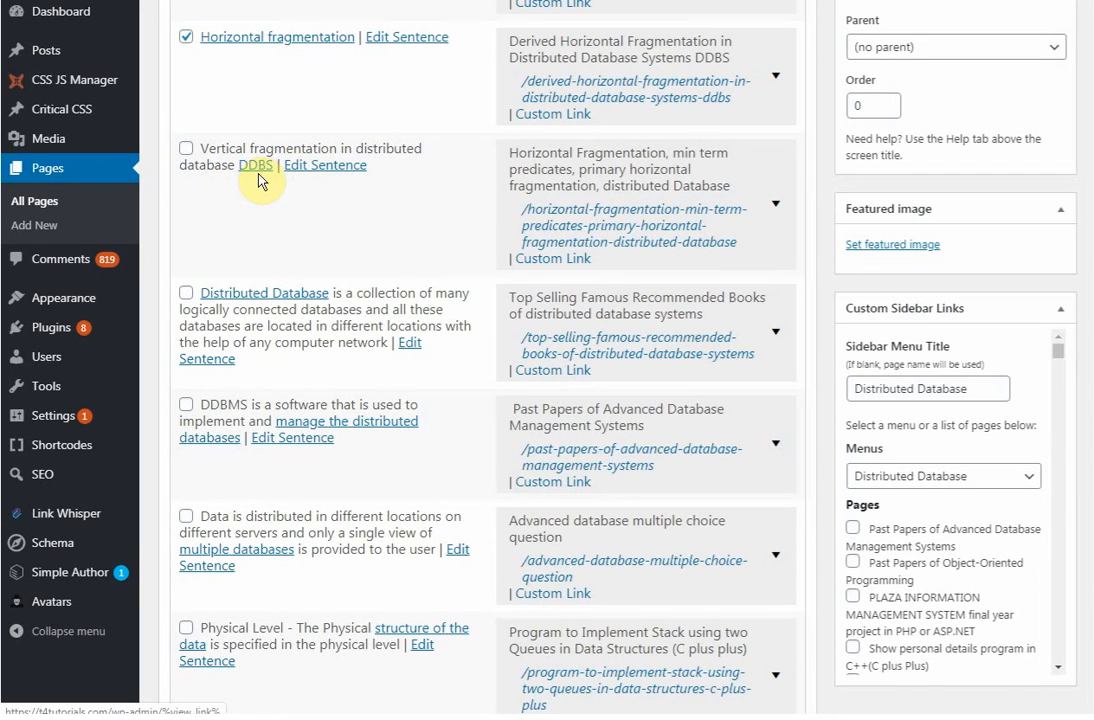
click(187, 150)
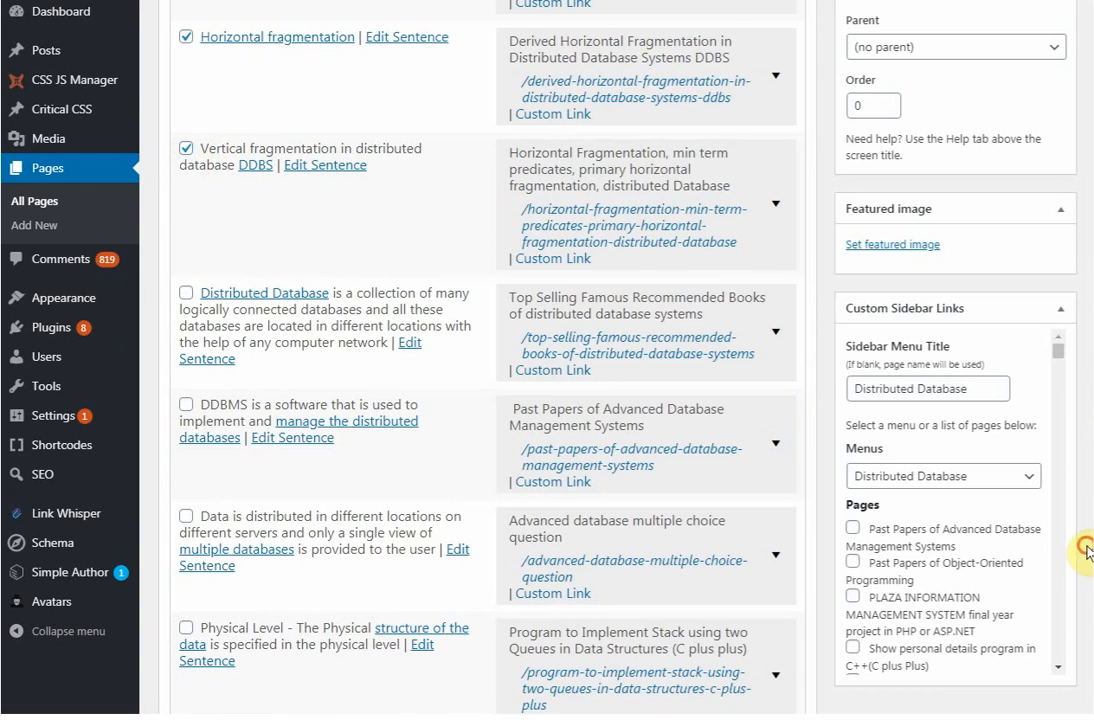
- Open the vertical fragmentation suggestion's sentence for editing and remove the link from "DDBS"
scroll(1082, 610, down, 10)
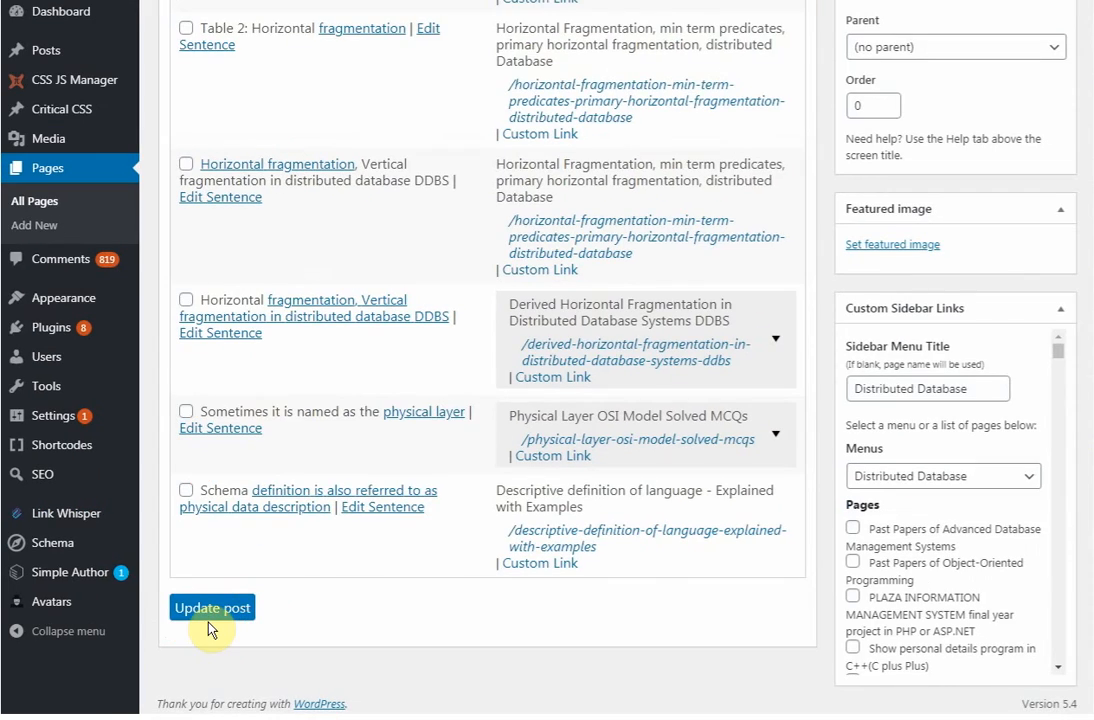
scroll(225, 641, up, 20)
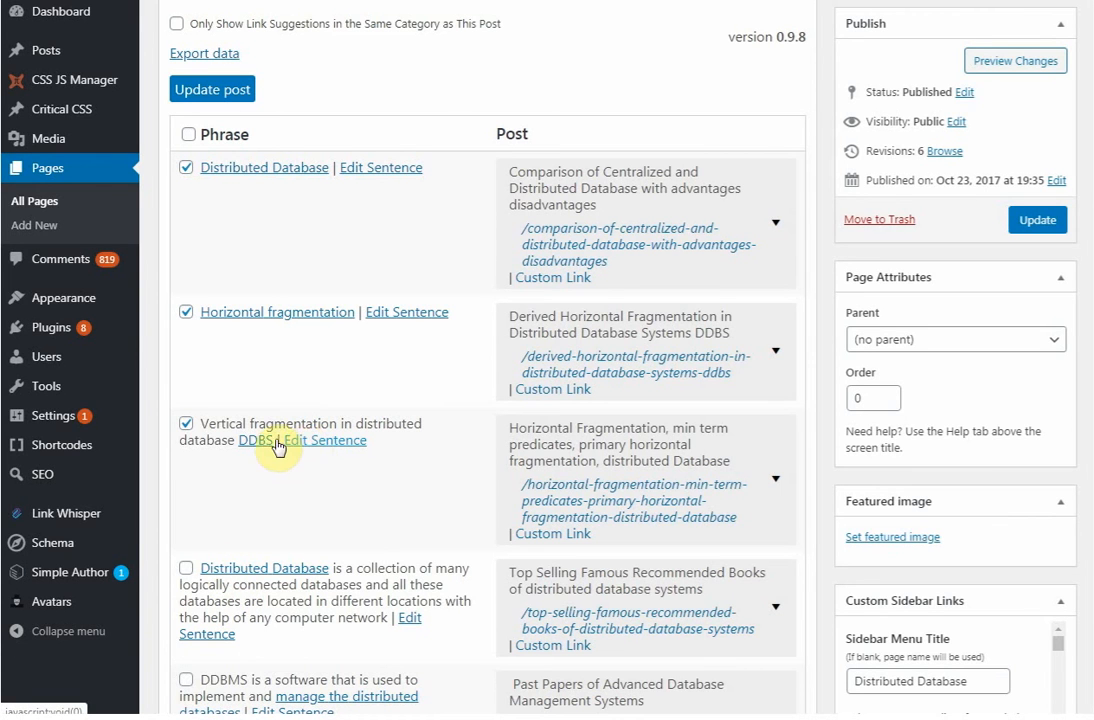
click(323, 445)
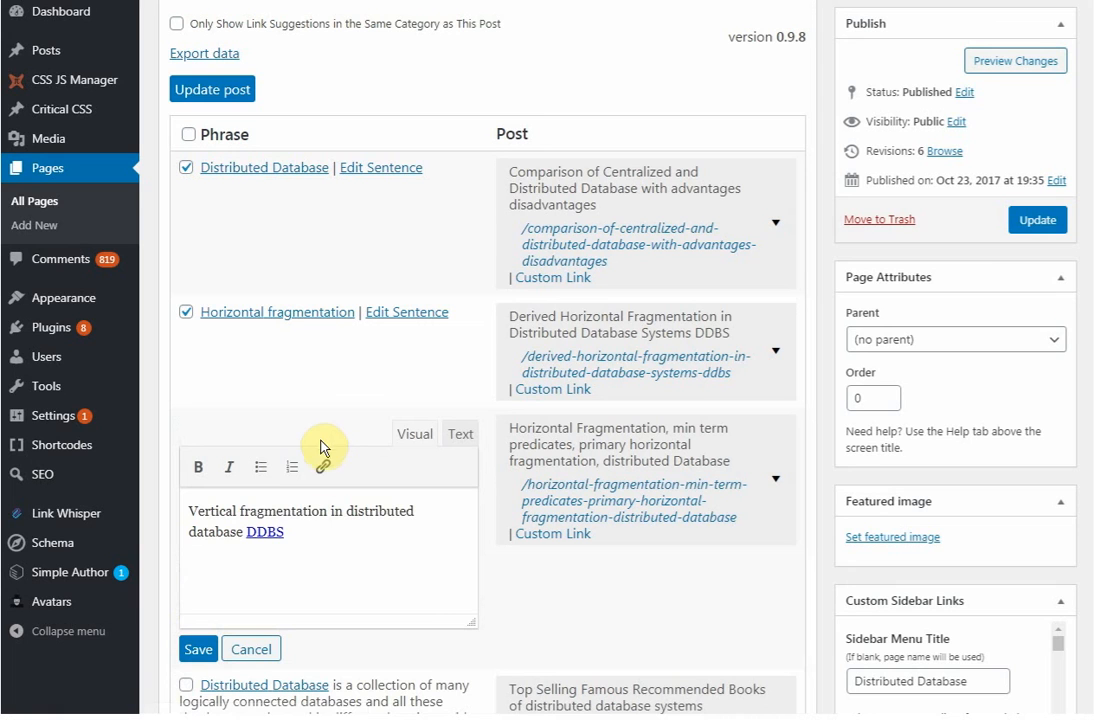
click(266, 533)
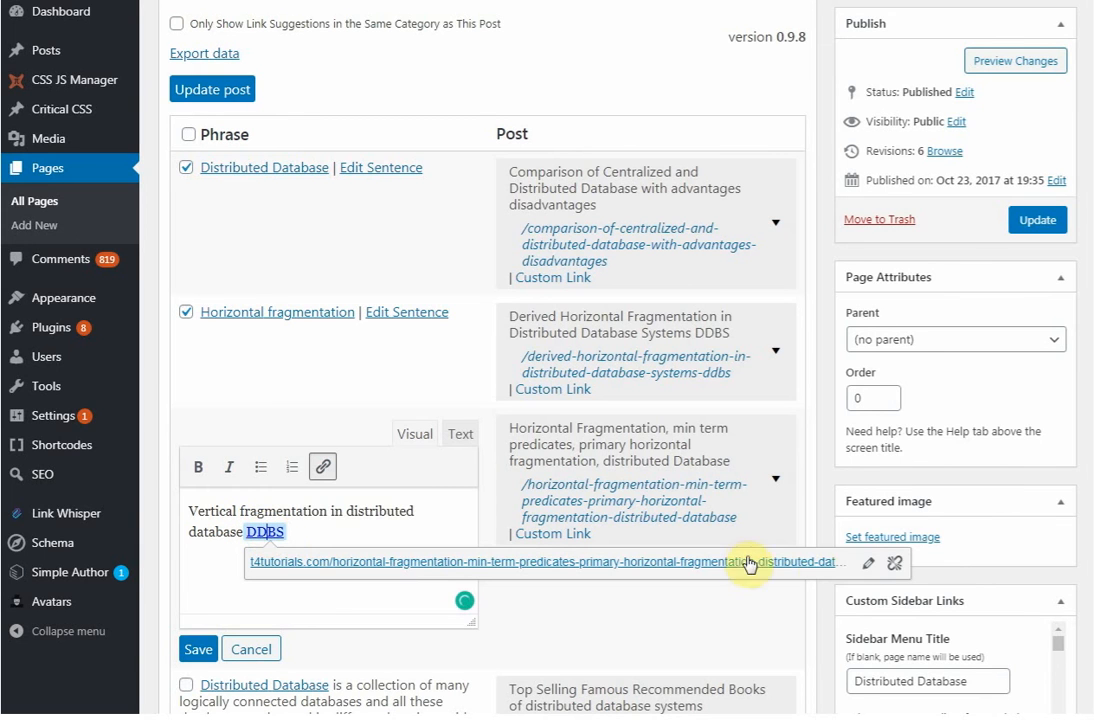
click(894, 563)
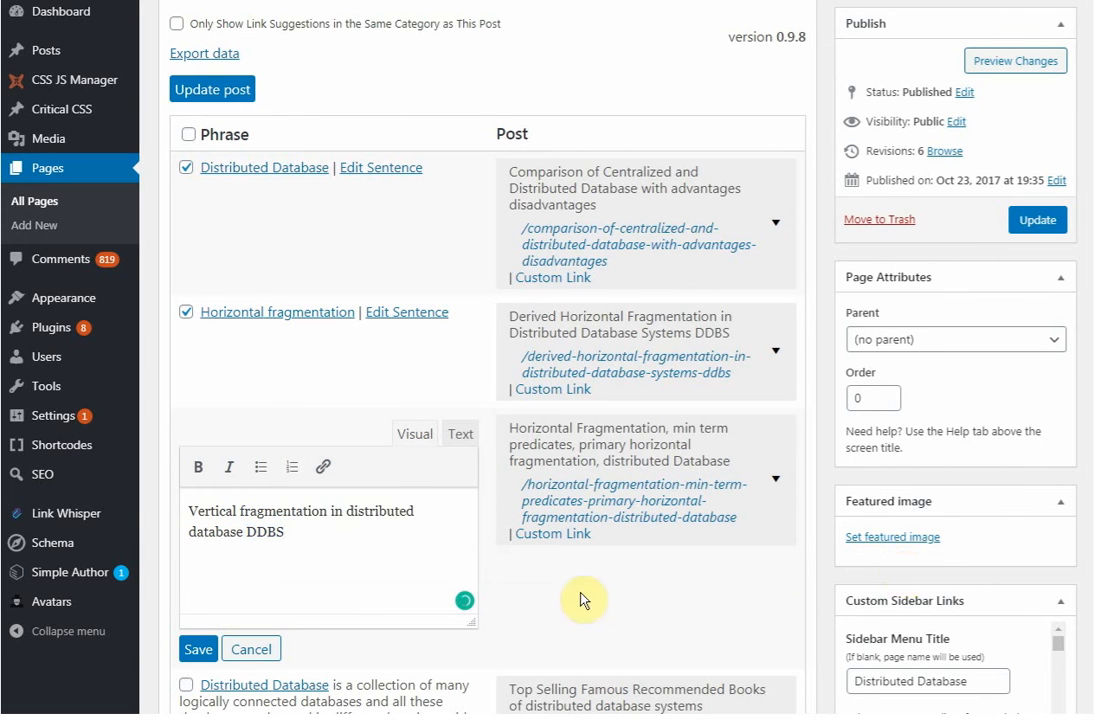
- Discard the sentence edit on the vertical fragmentation suggestion and expand the alternative target posts for the "Horizontal fragmentation" phrase
click(252, 649)
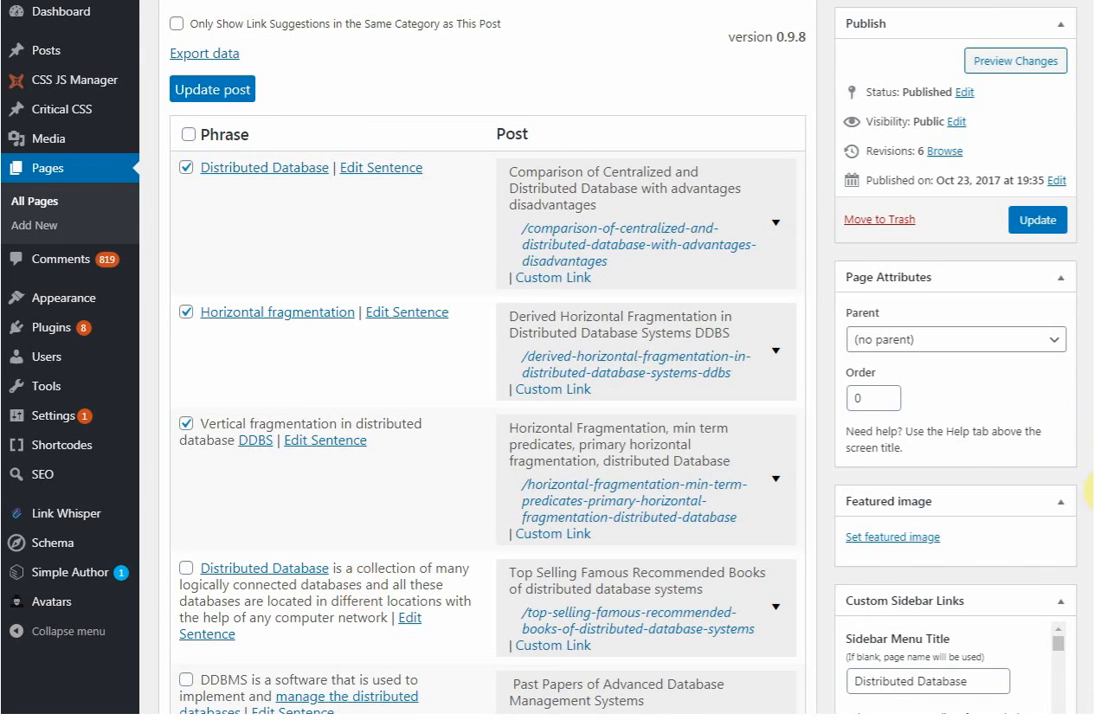
scroll(1090, 545, down, 3)
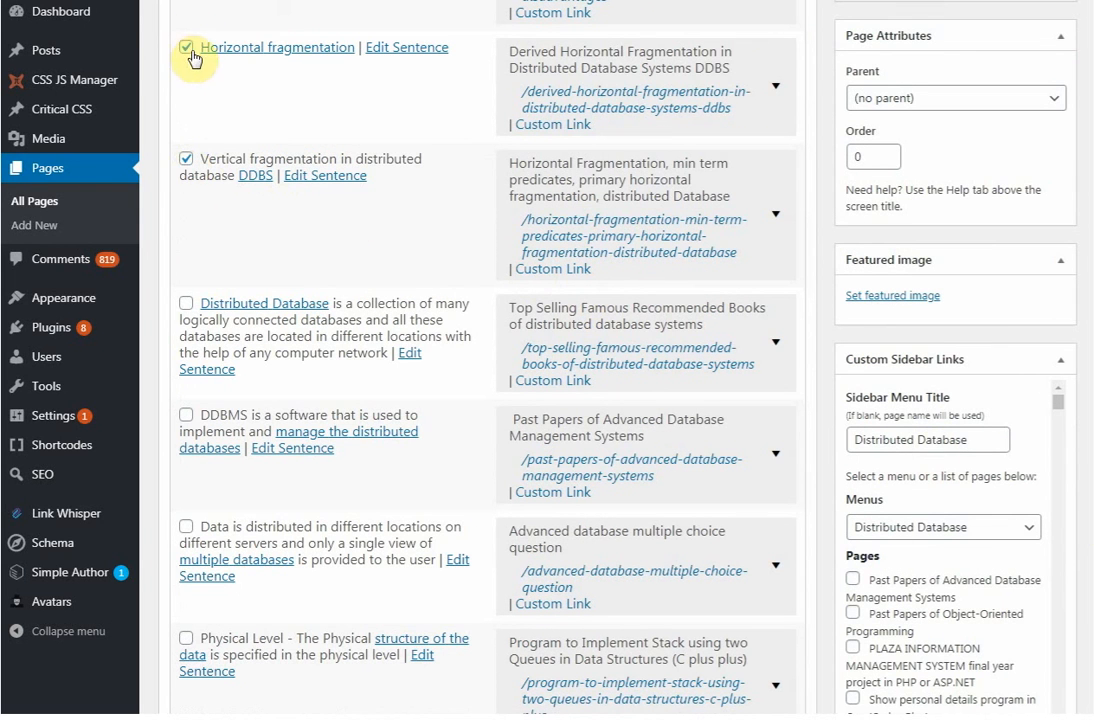
click(777, 90)
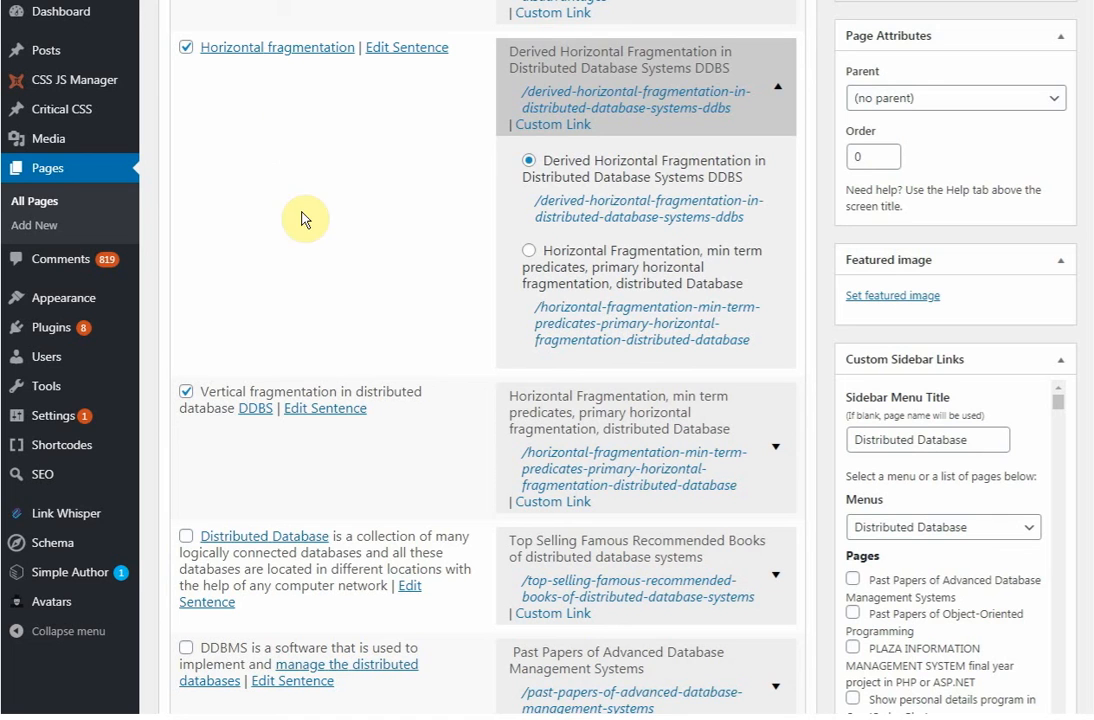
- Open the Link Whisper report and switch it to the site's internal links report
mouse_move(90, 527)
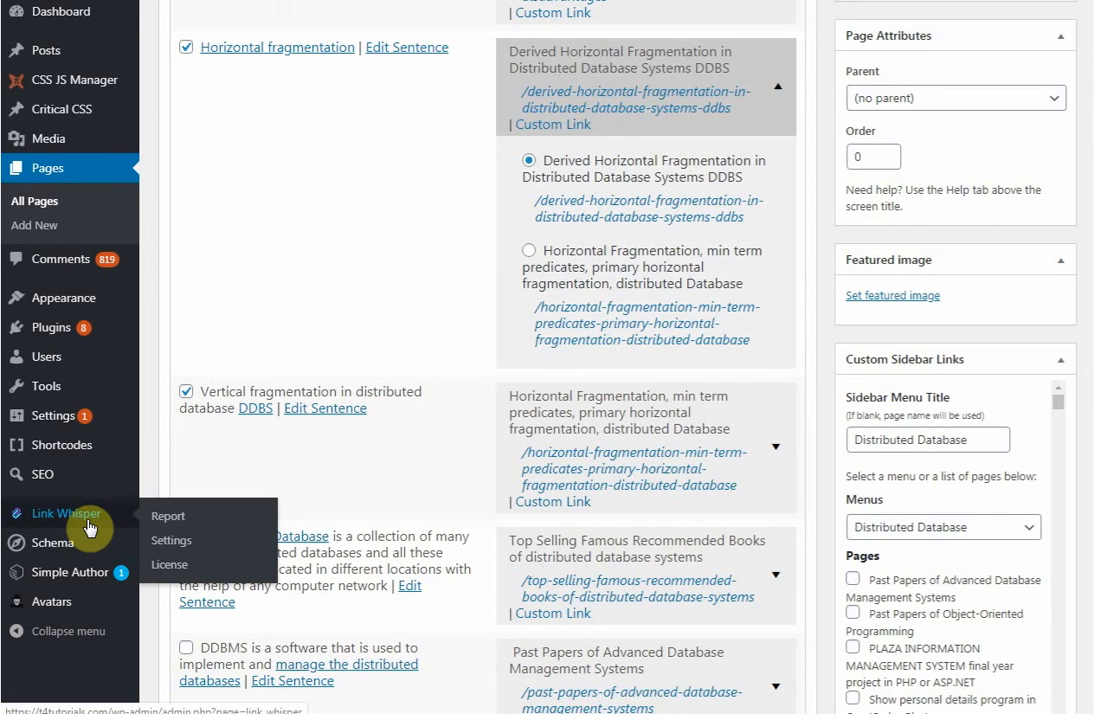
click(171, 522)
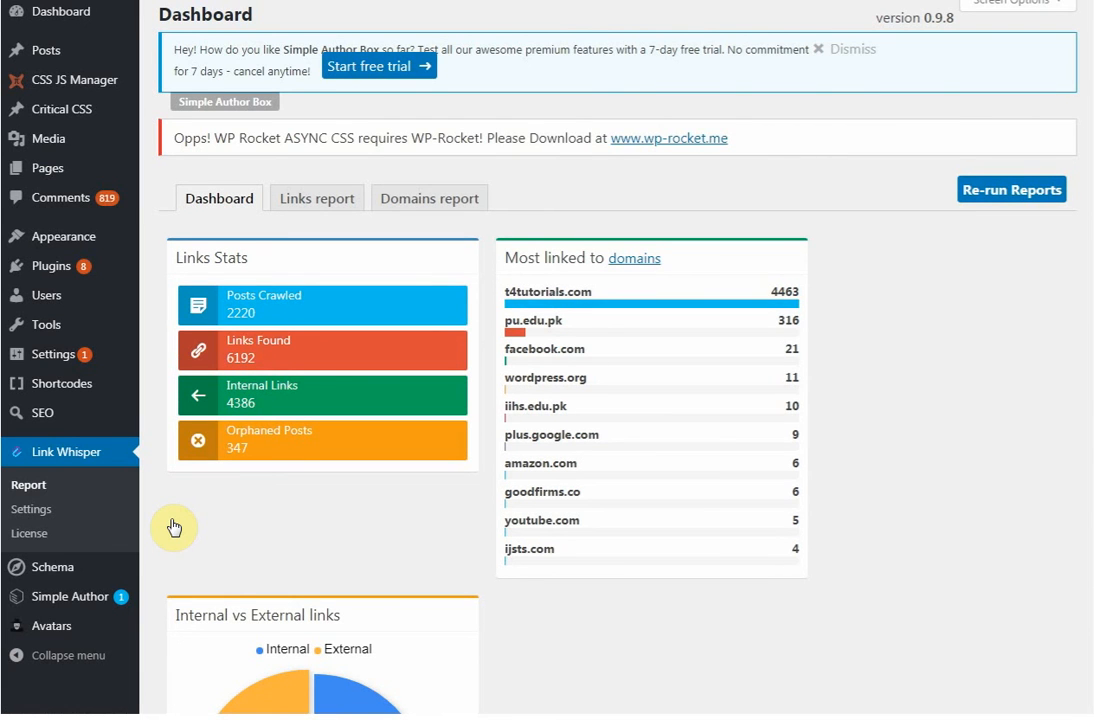
click(339, 214)
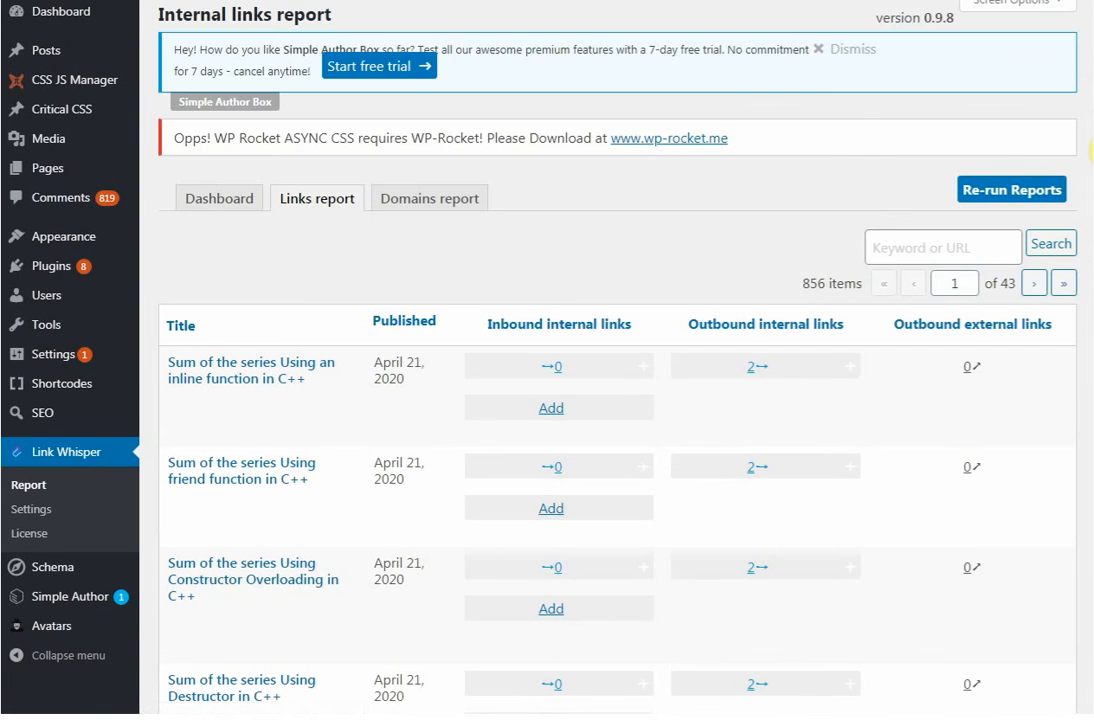
- Examine the inbound internal, outbound internal and outbound external links of the posts in the links report
scroll(757, 416, down, 2)
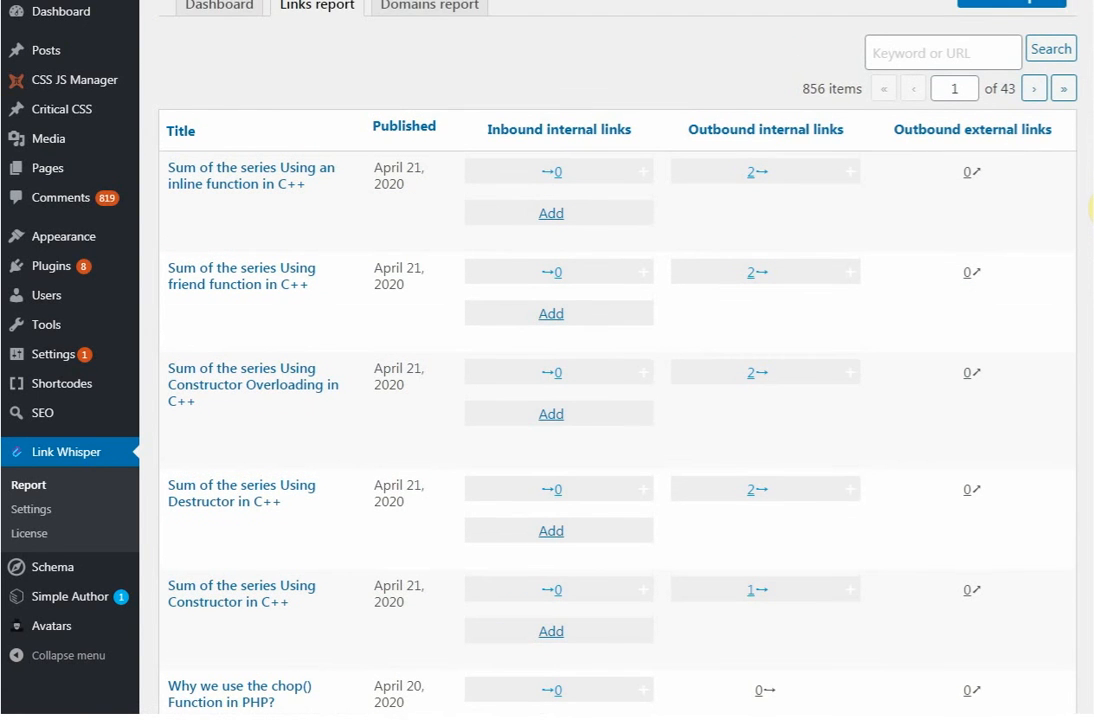
scroll(1092, 210, down, 1)
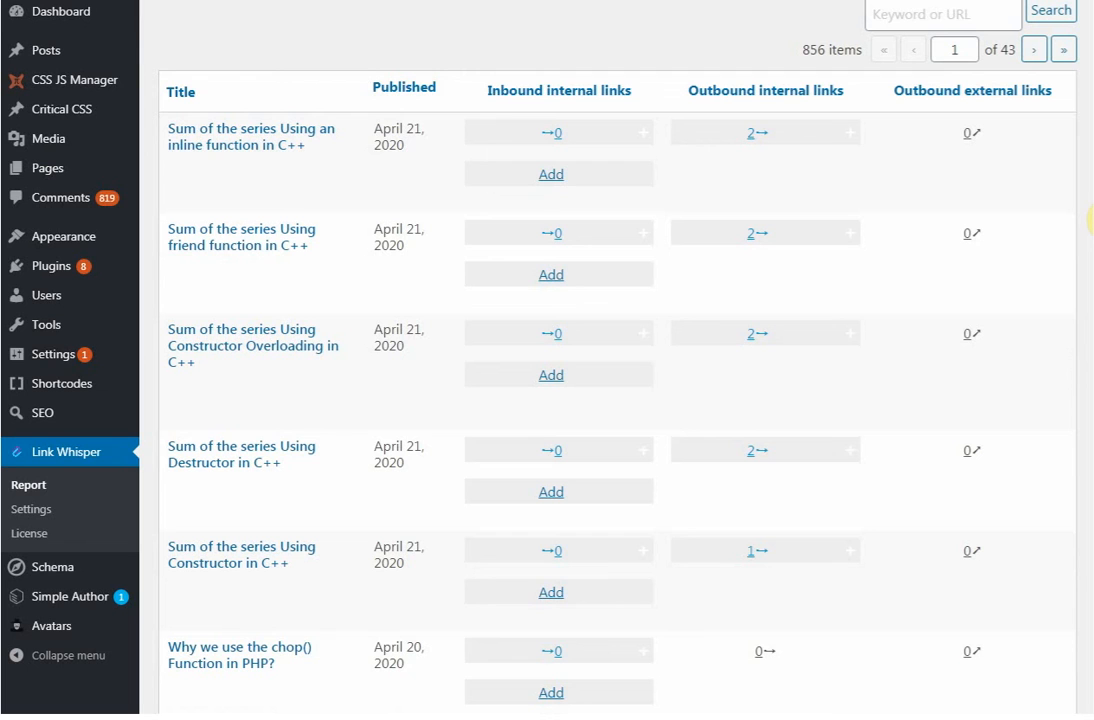
mouse_move(1038, 195)
scroll(625, 283, down, 3)
scroll(625, 283, down, 2)
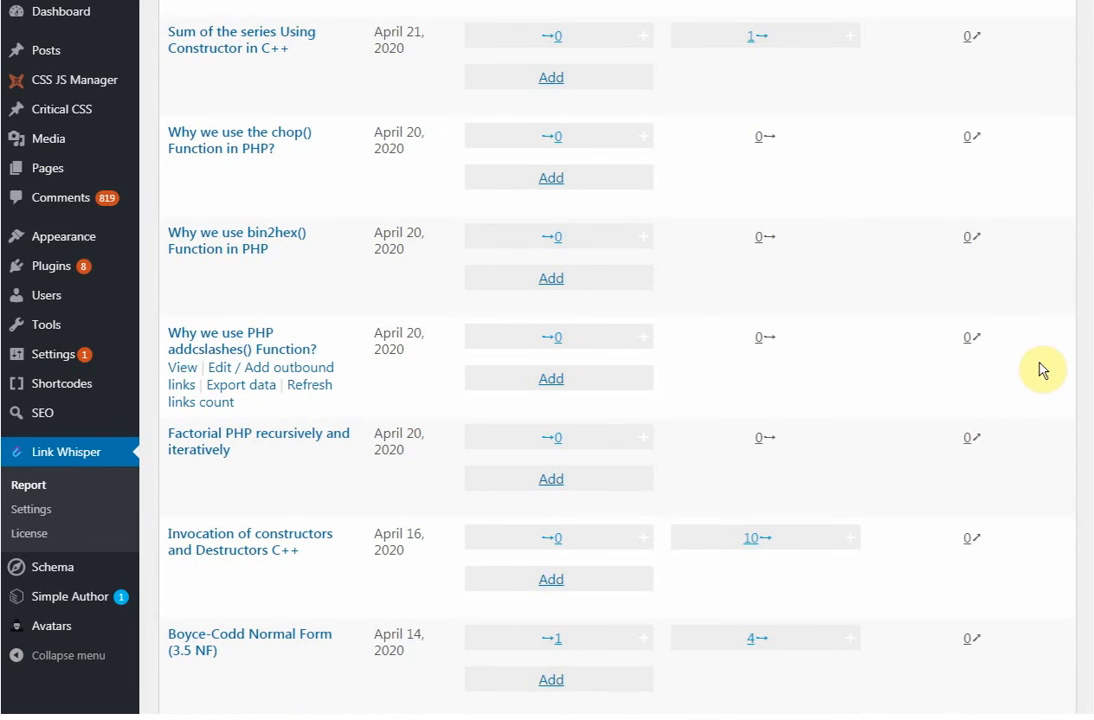
scroll(1090, 210, up, 4)
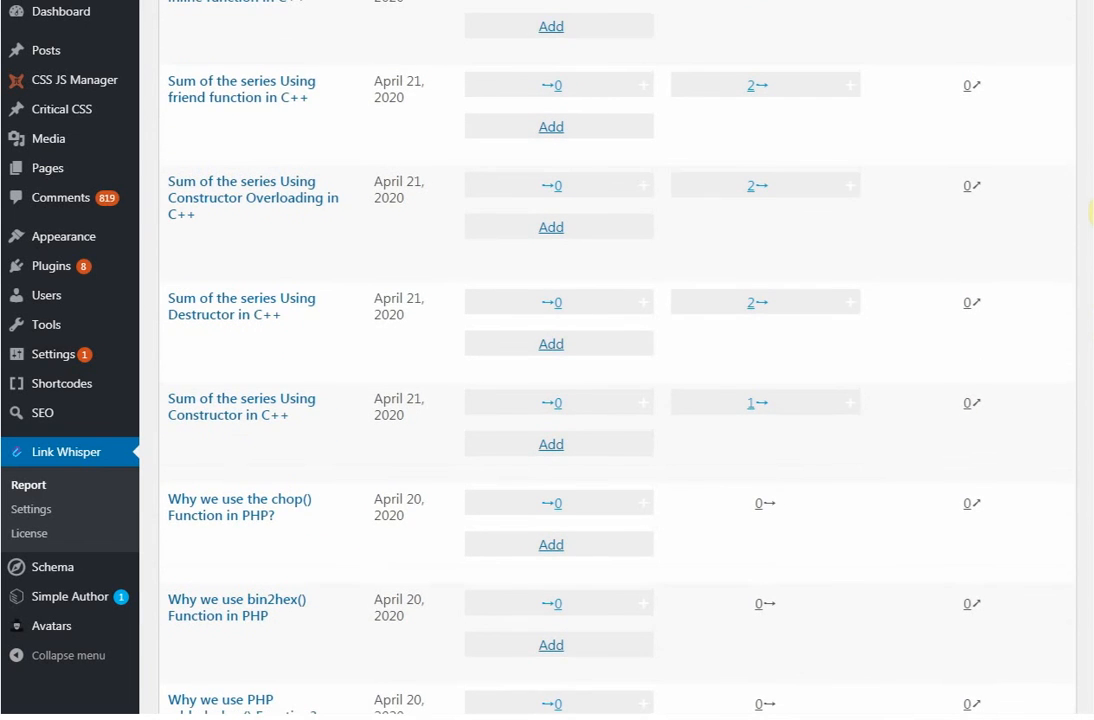
scroll(1090, 210, up, 1)
scroll(1092, 182, up, 1)
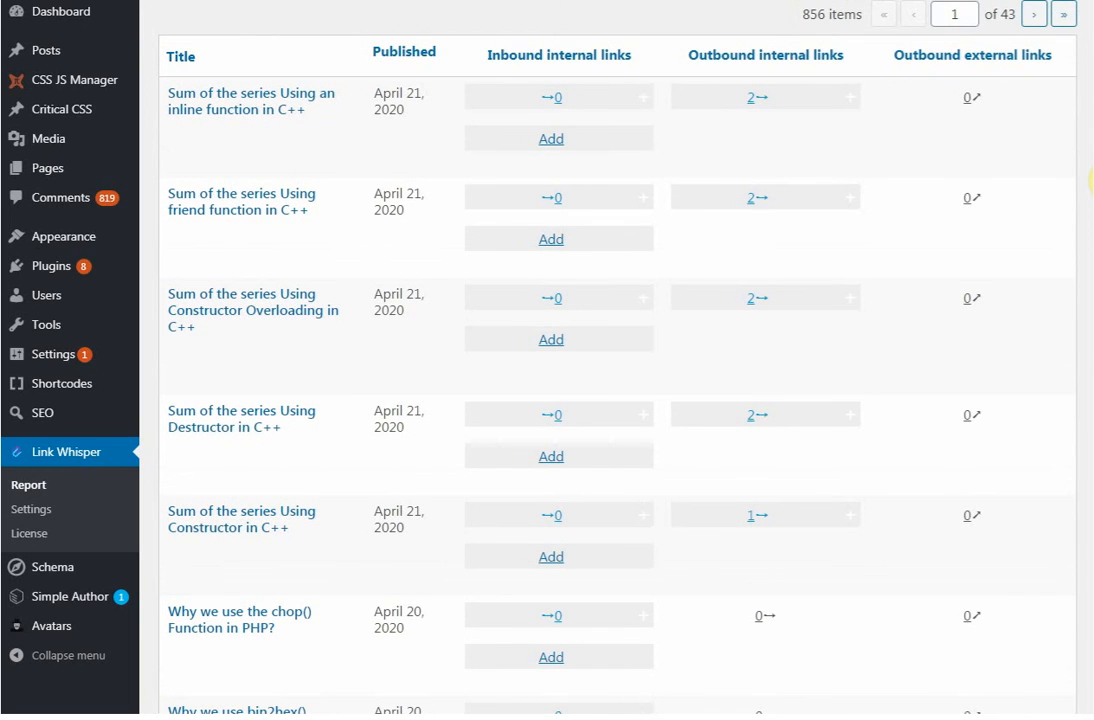